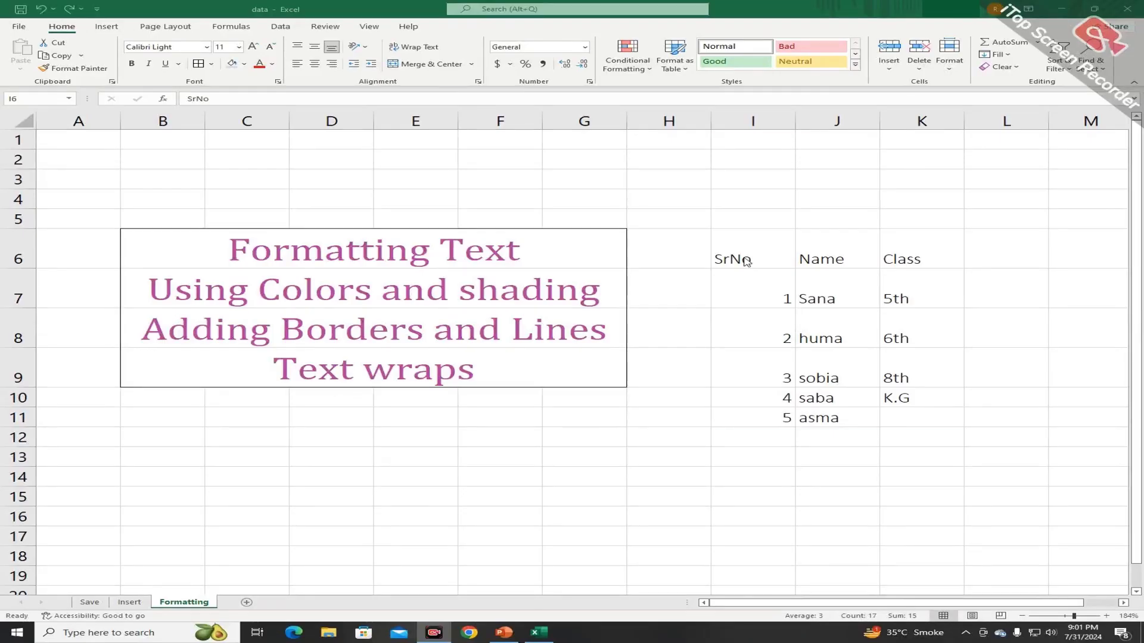
- Set the font of the SrNo, Name and Class table (I6:K11) to Calibri, size 16
key(ctrl+a)
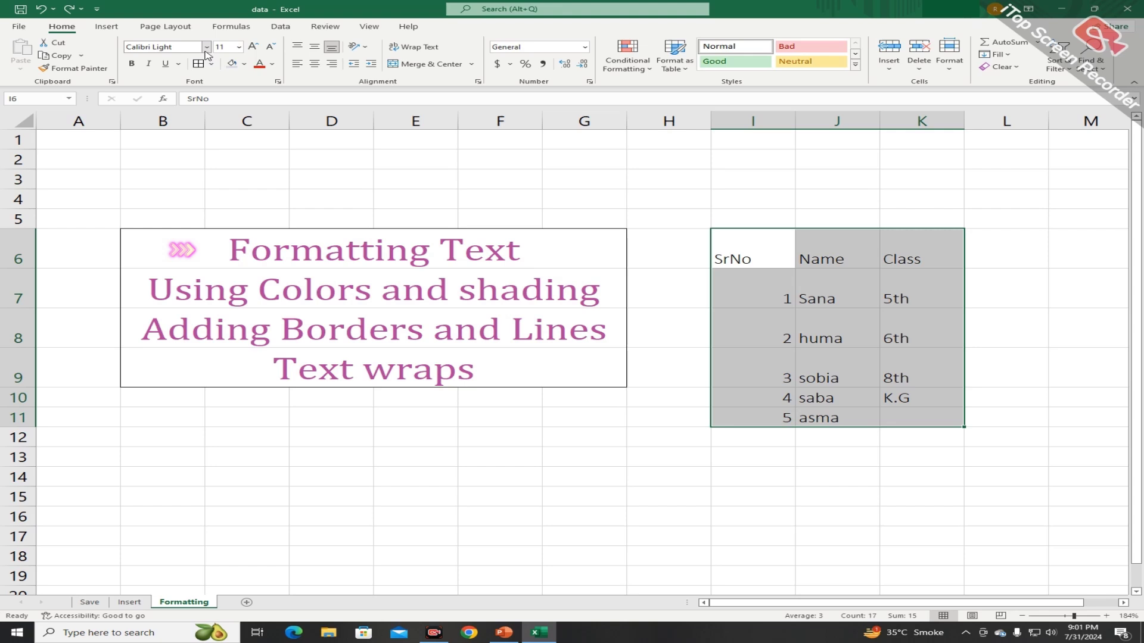
click(206, 47)
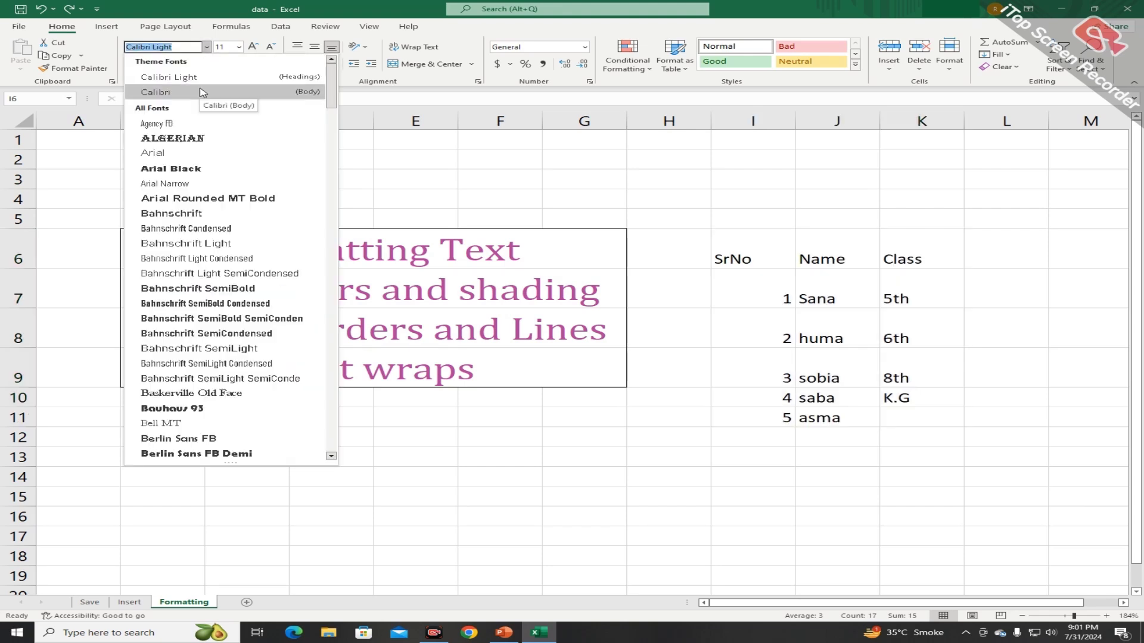
click(203, 92)
click(239, 48)
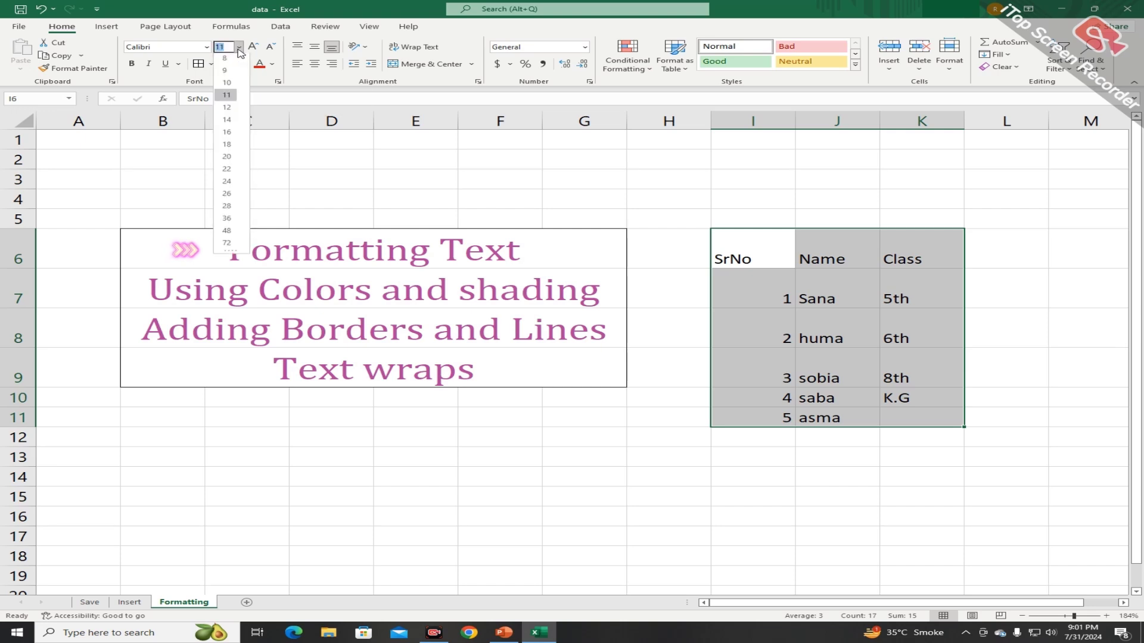
click(227, 134)
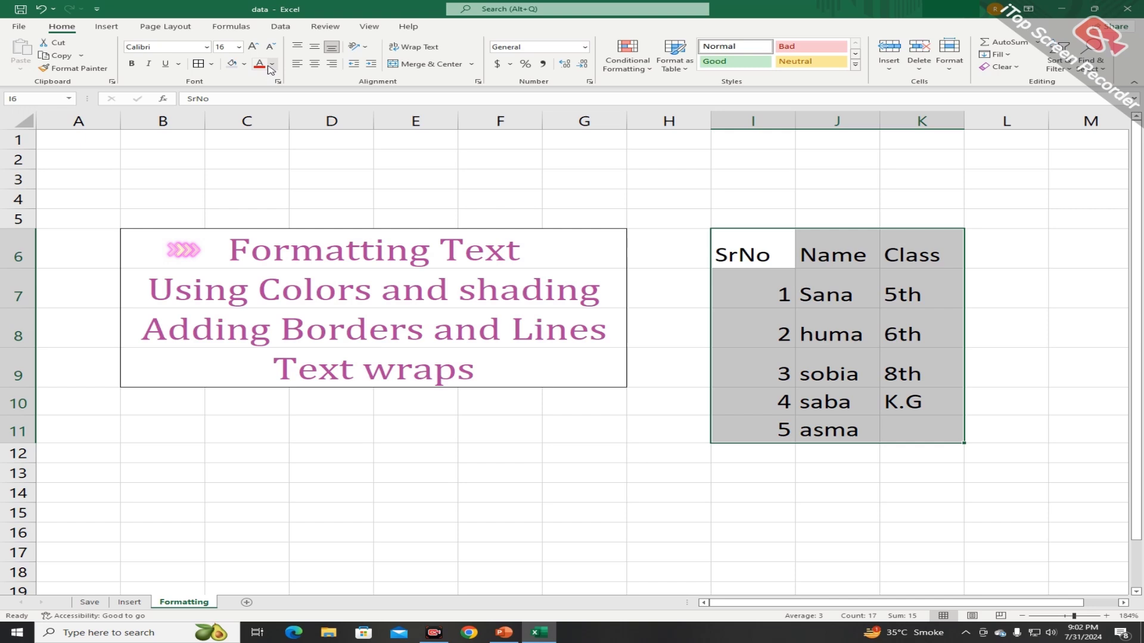
- Color the table's text red and fill its cells with a light blue theme color
click(260, 65)
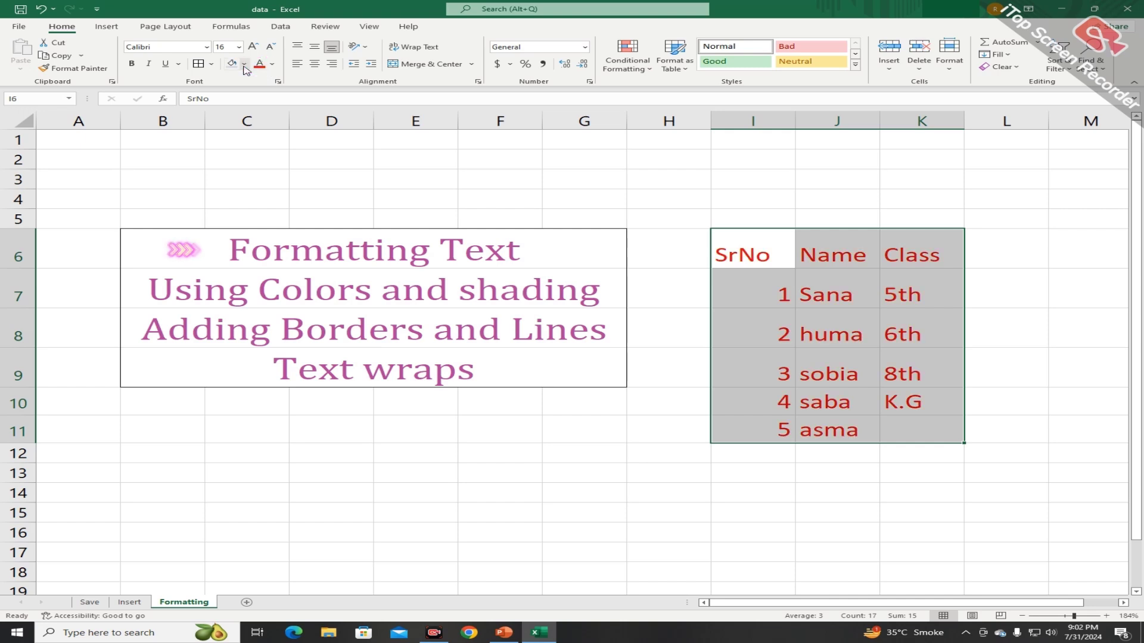
click(244, 64)
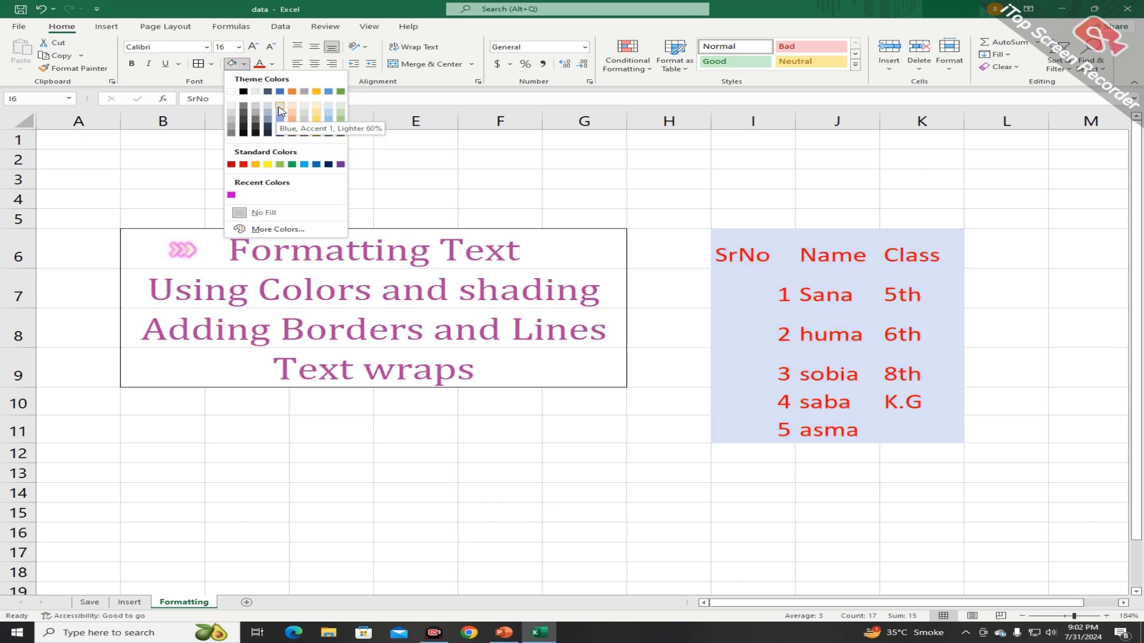
click(279, 107)
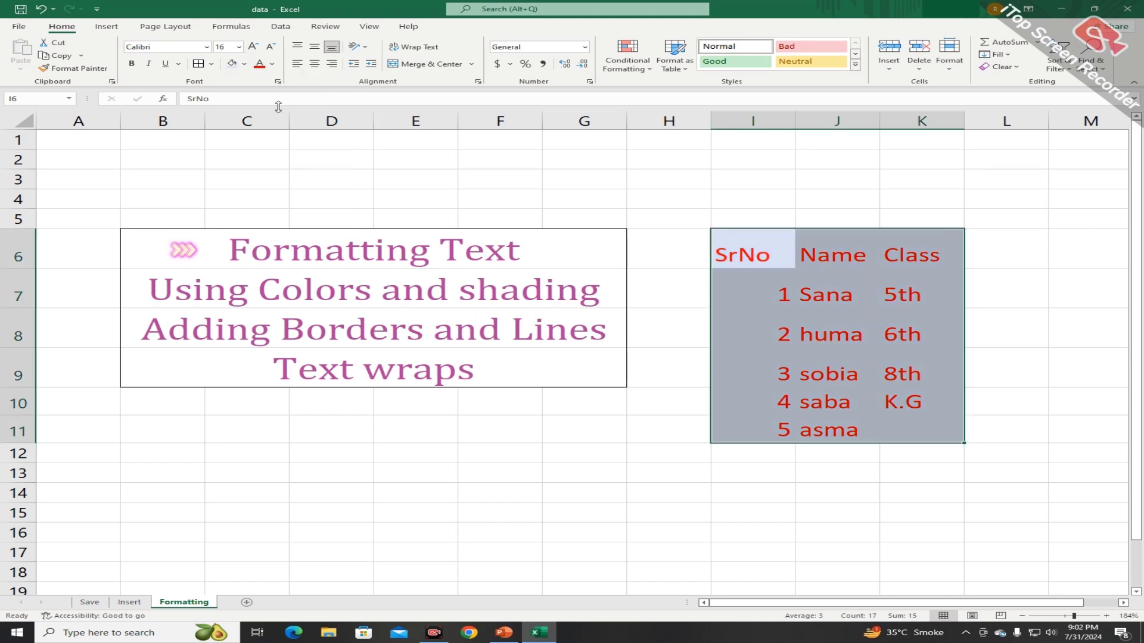
- Try bold, italic and underline on the table's text, and remove the formatting again
click(136, 63)
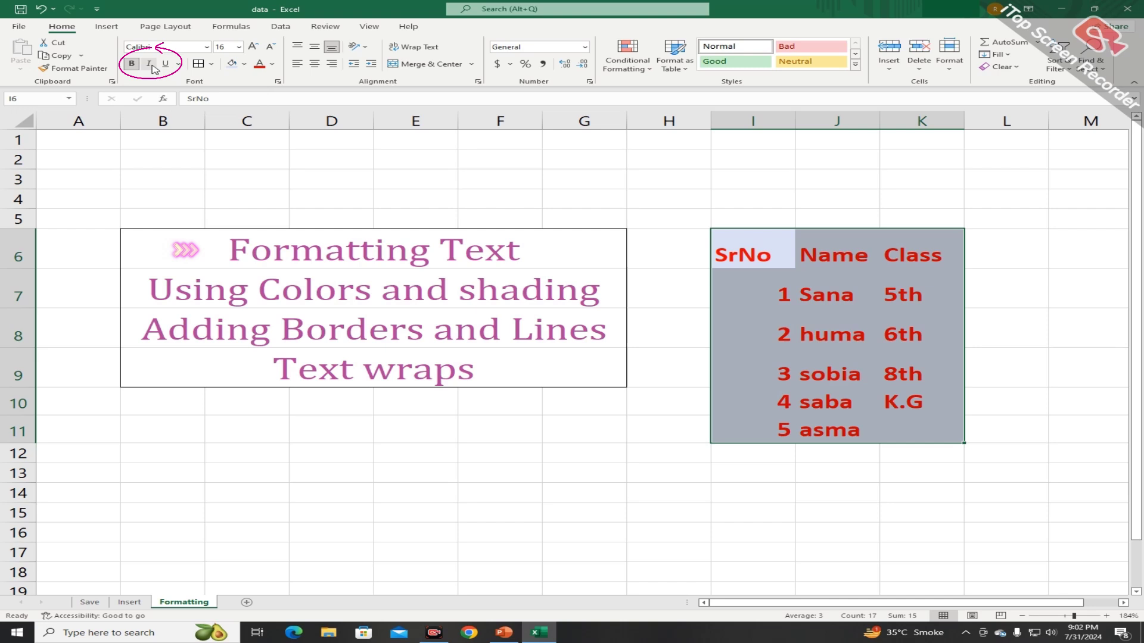
click(149, 64)
click(167, 63)
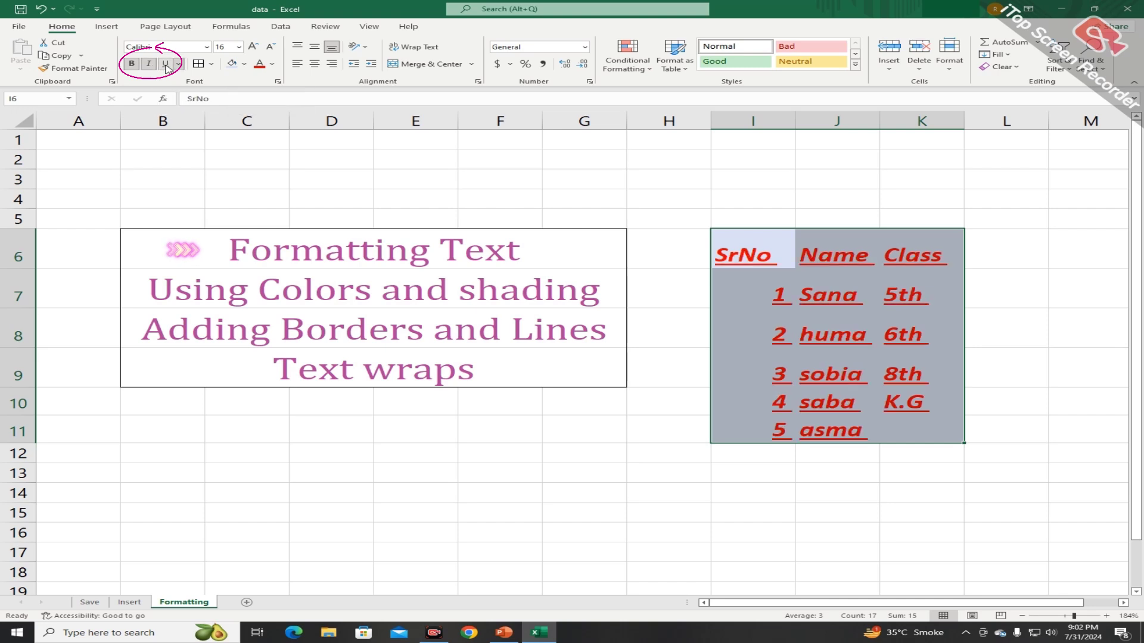
click(132, 64)
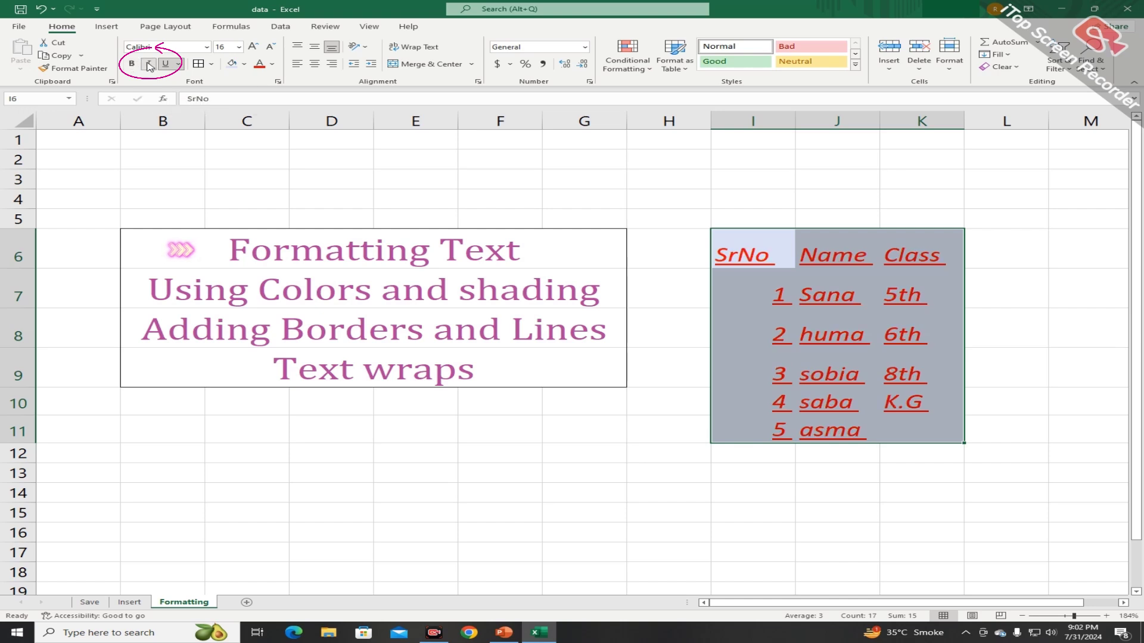
click(148, 63)
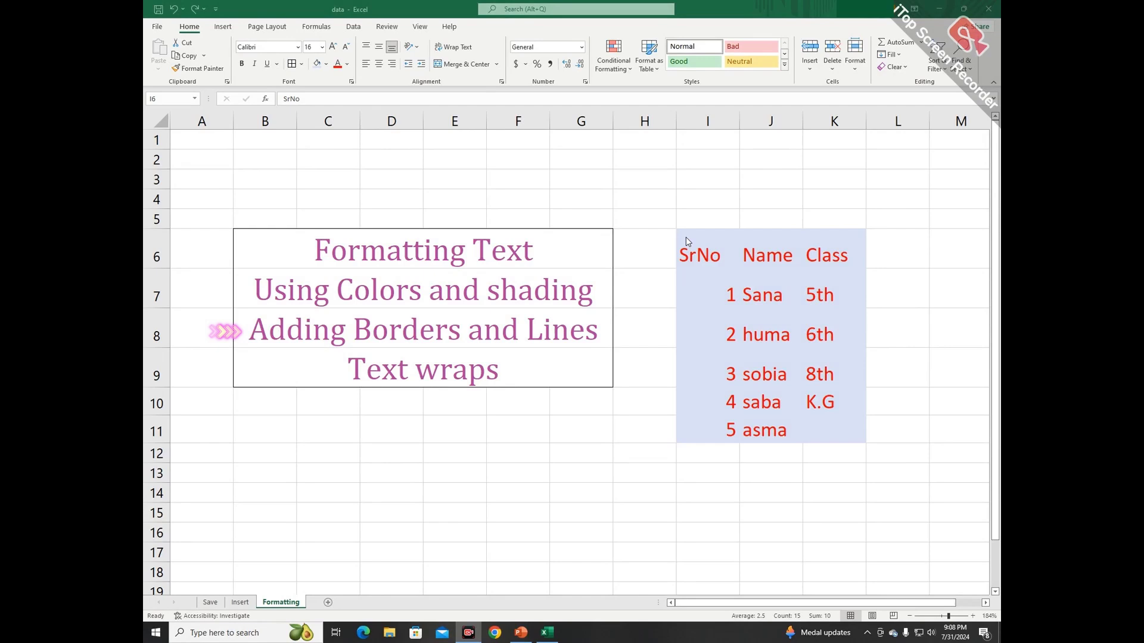
- Apply all borders to the table I6:K11 and center its text horizontally and vertically
drag(685, 238, 834, 406)
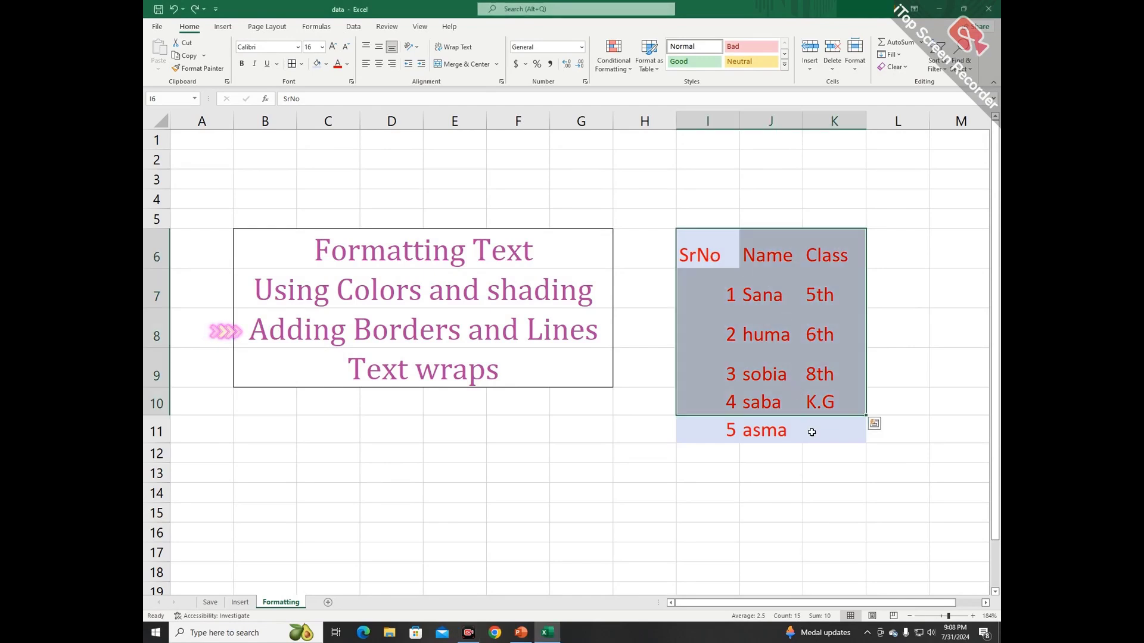
click(832, 431)
drag(694, 248, 855, 430)
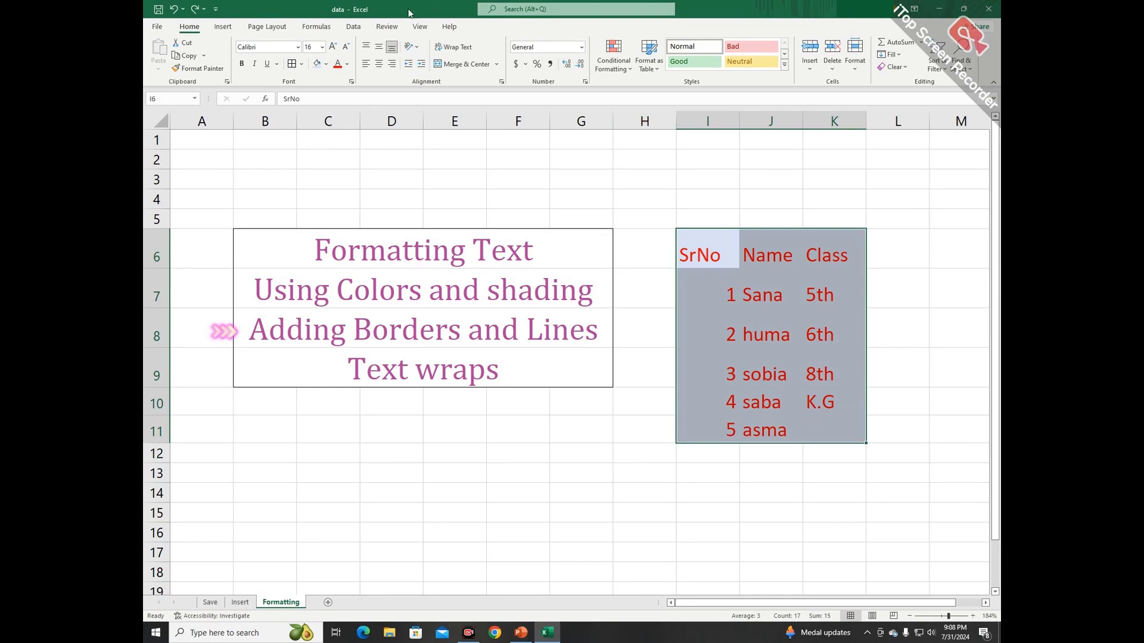
click(292, 63)
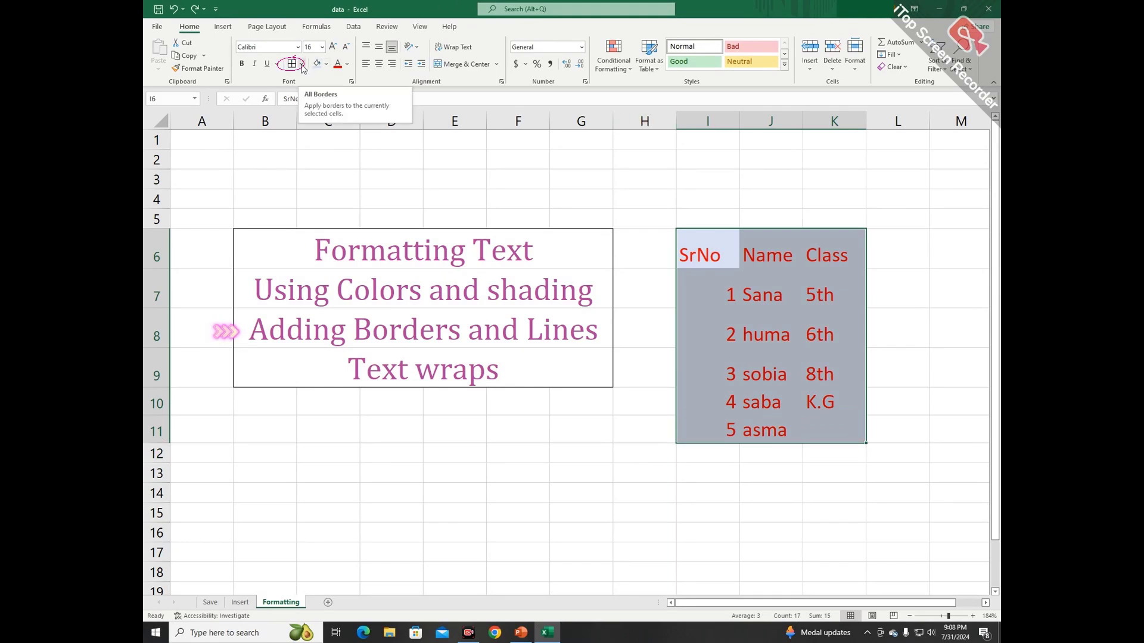
click(302, 64)
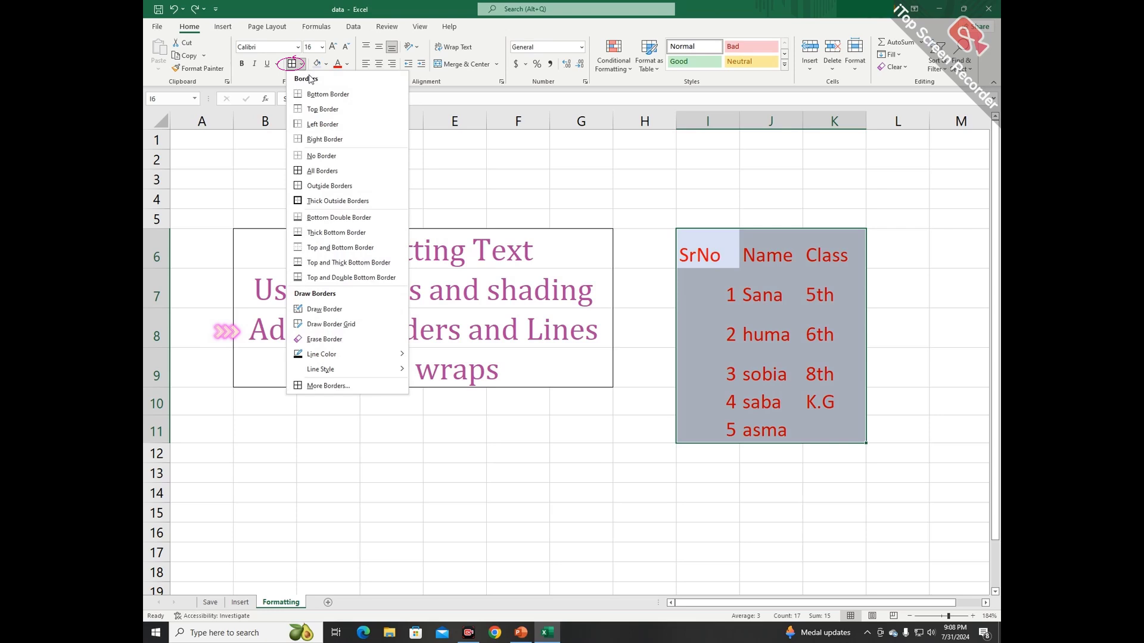
click(351, 177)
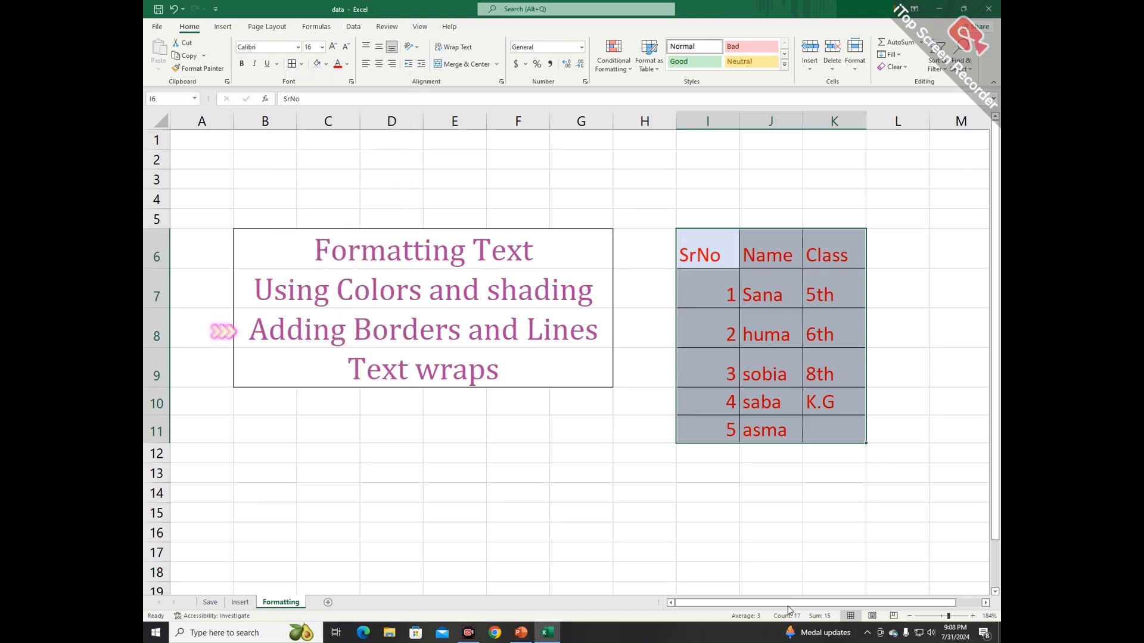
click(380, 64)
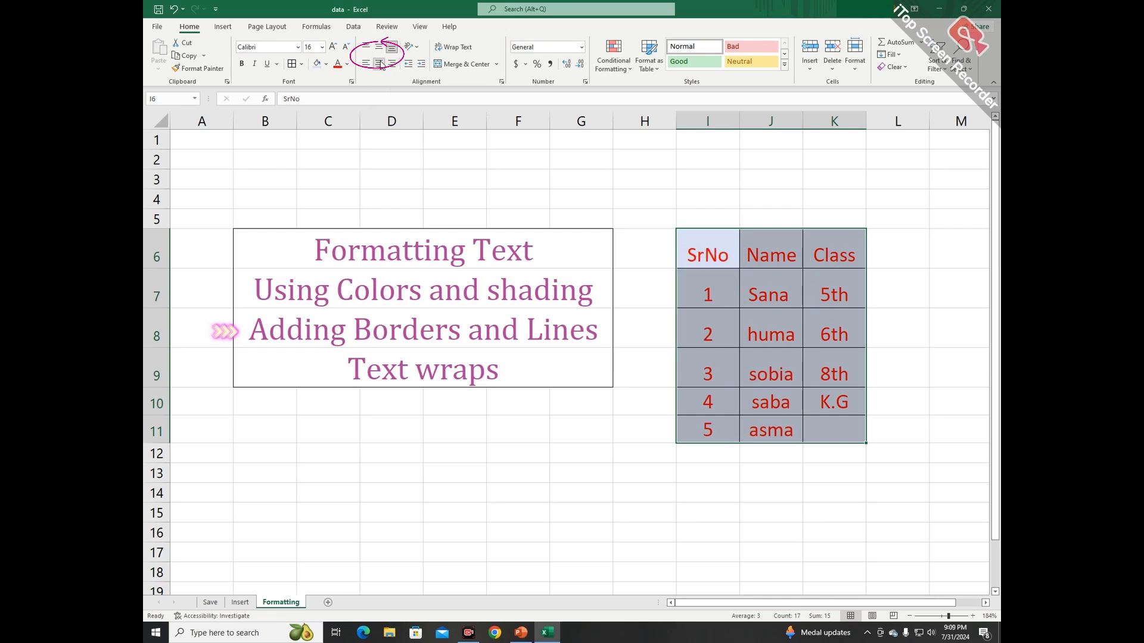
click(379, 52)
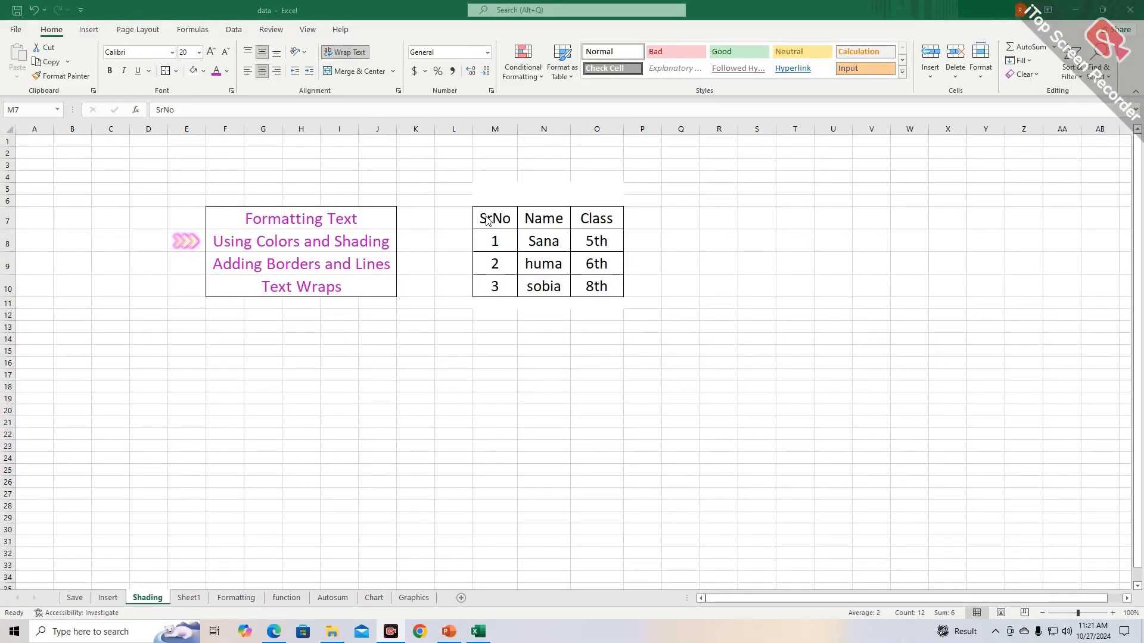
- Shade the table M7:O10 on the Shading sheet with a theme fill color, and apply the Good cell style
key(ctrl+a)
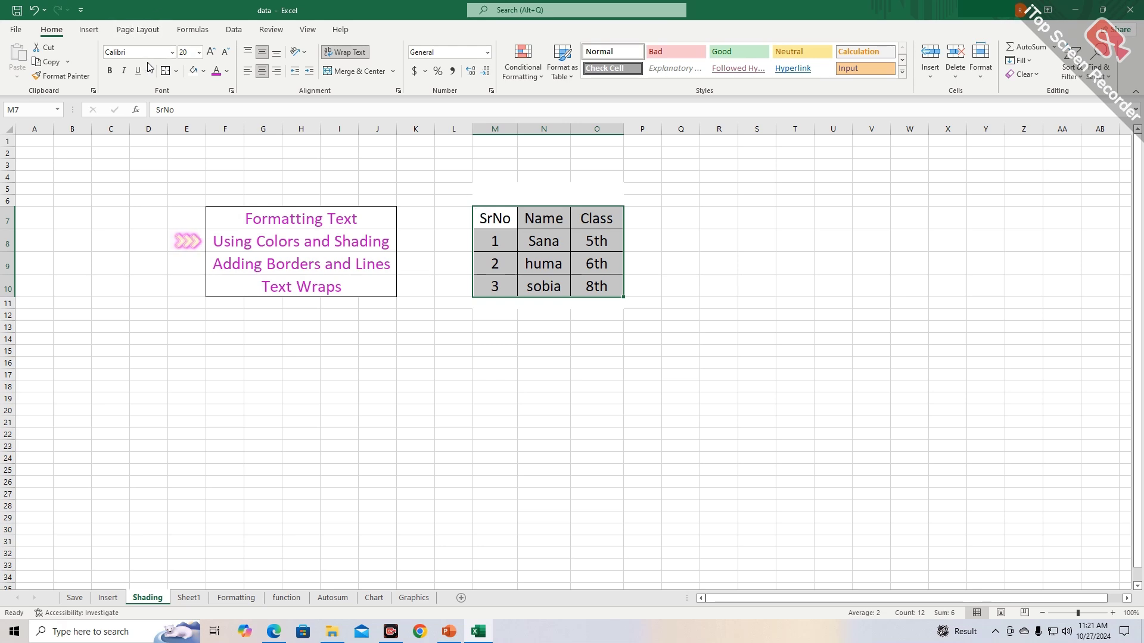
click(203, 72)
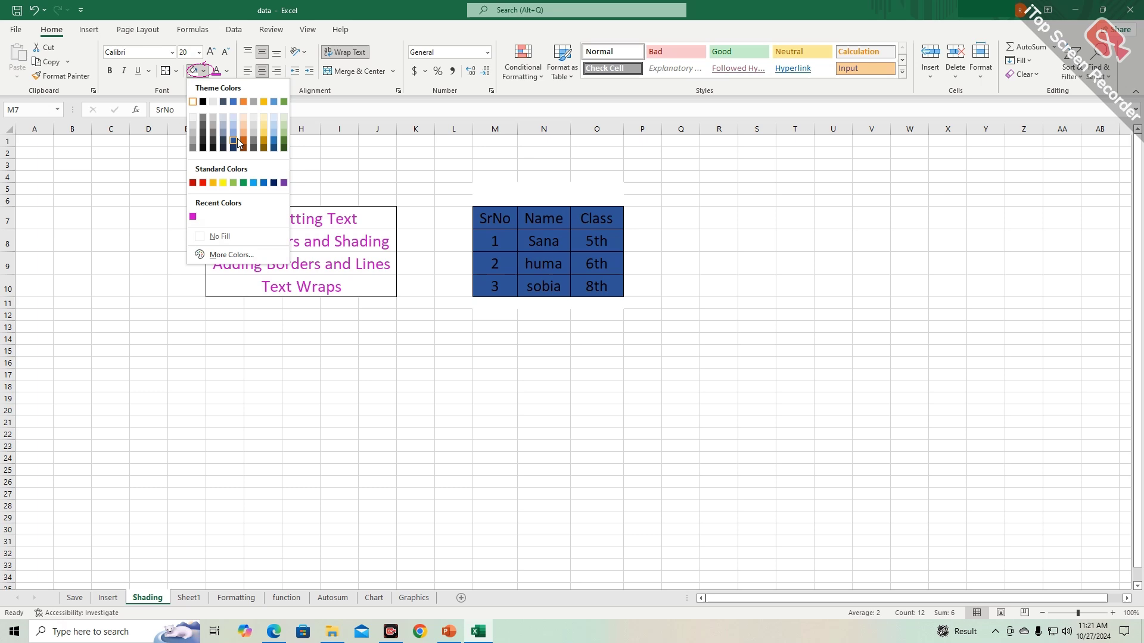
click(276, 135)
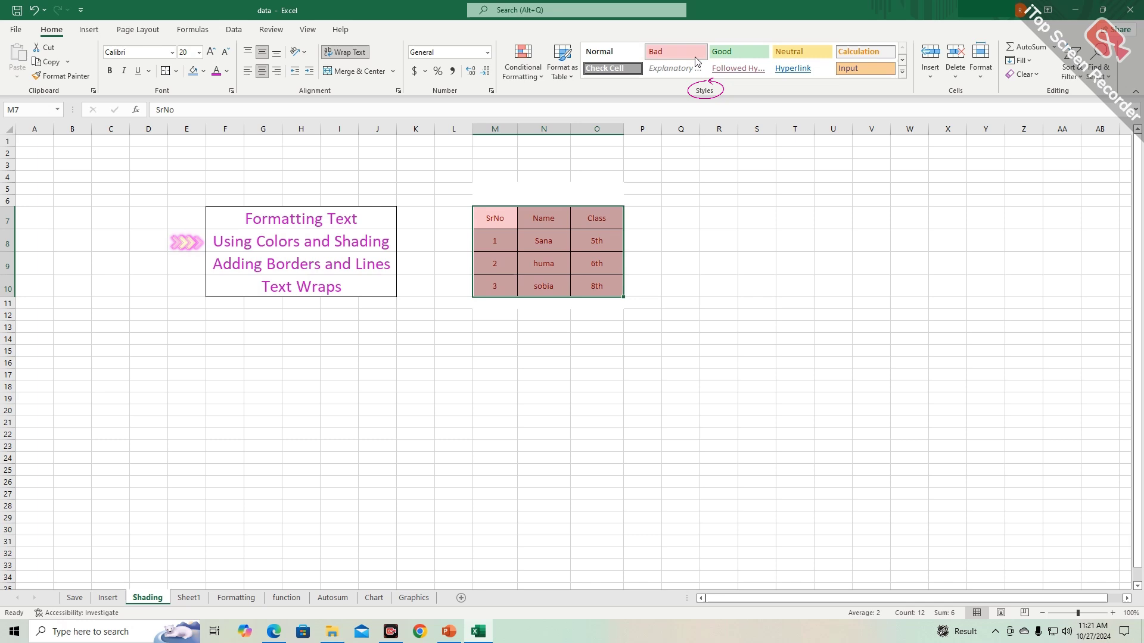
click(743, 56)
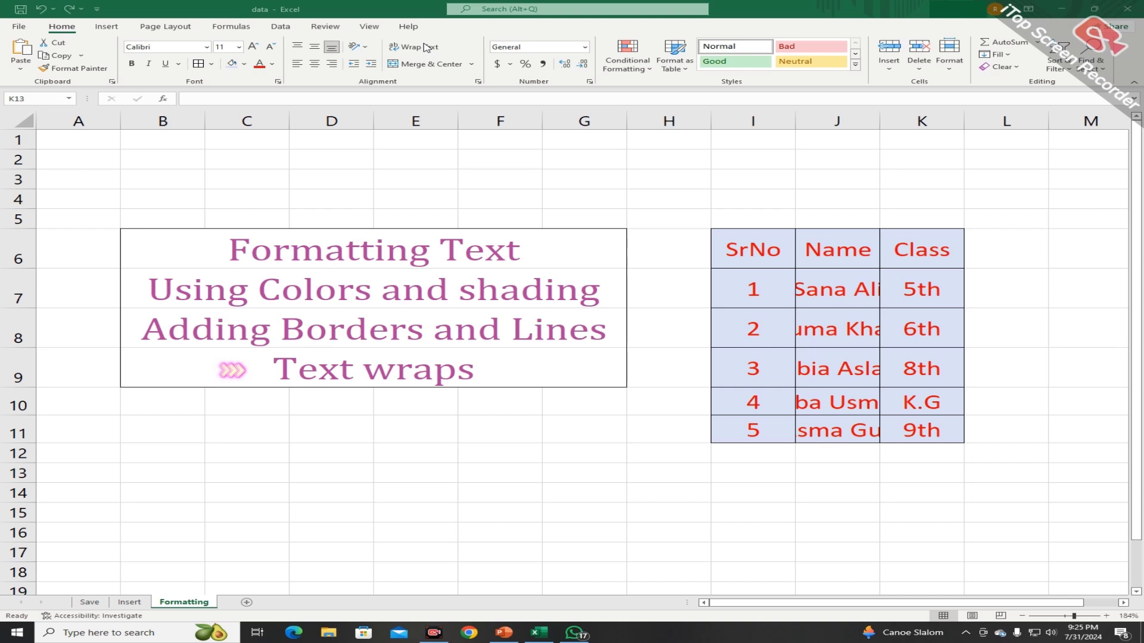
- Wrap the text in column J of the Formatting sheet so the full names fit their cells
click(839, 117)
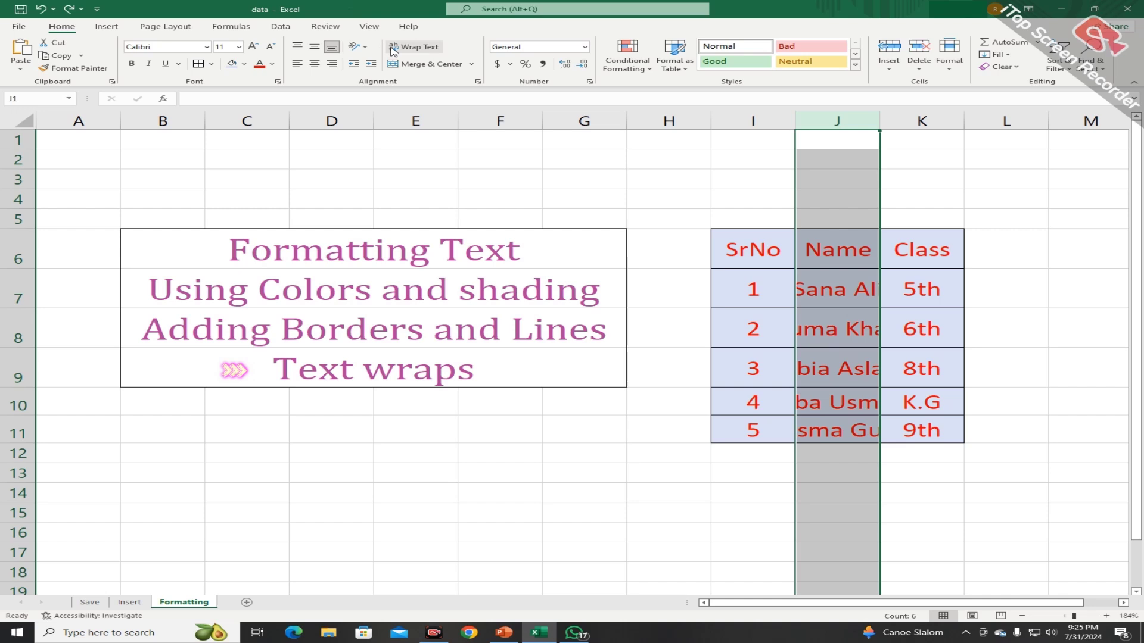
click(424, 52)
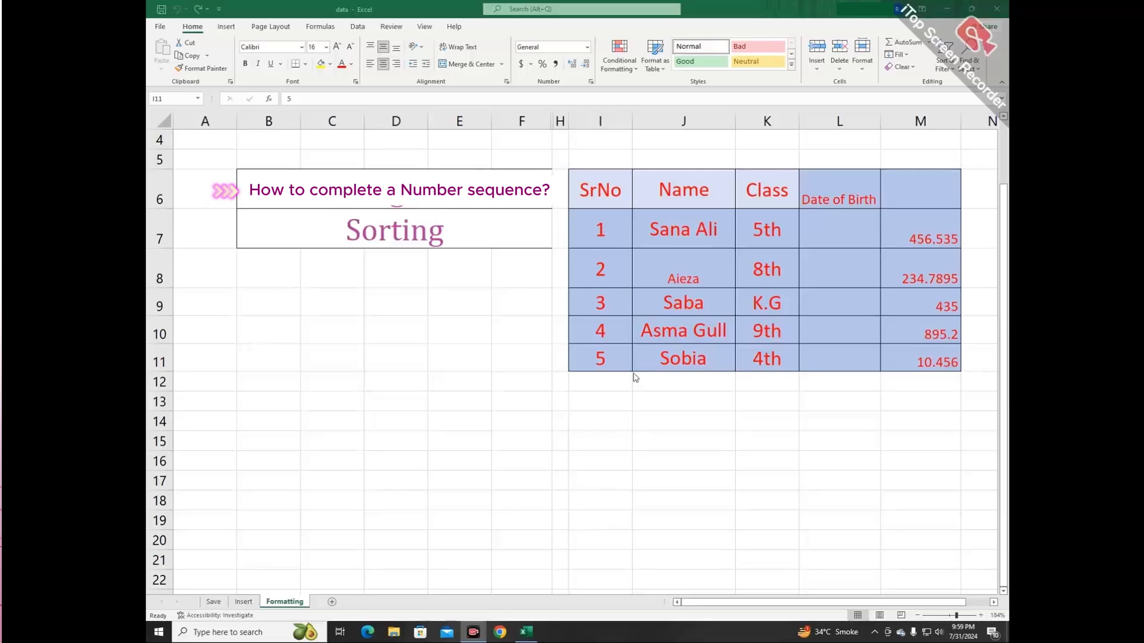
- Extend the SrNo numbering from I11 down to I16 as a filled series
click(632, 370)
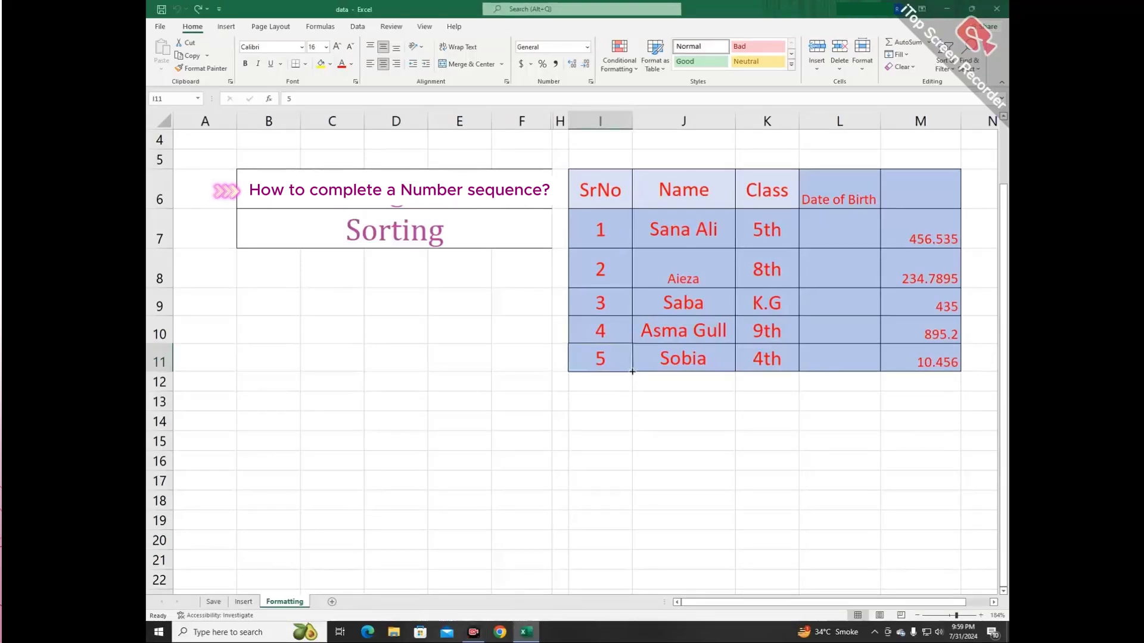
drag(632, 371, 634, 473)
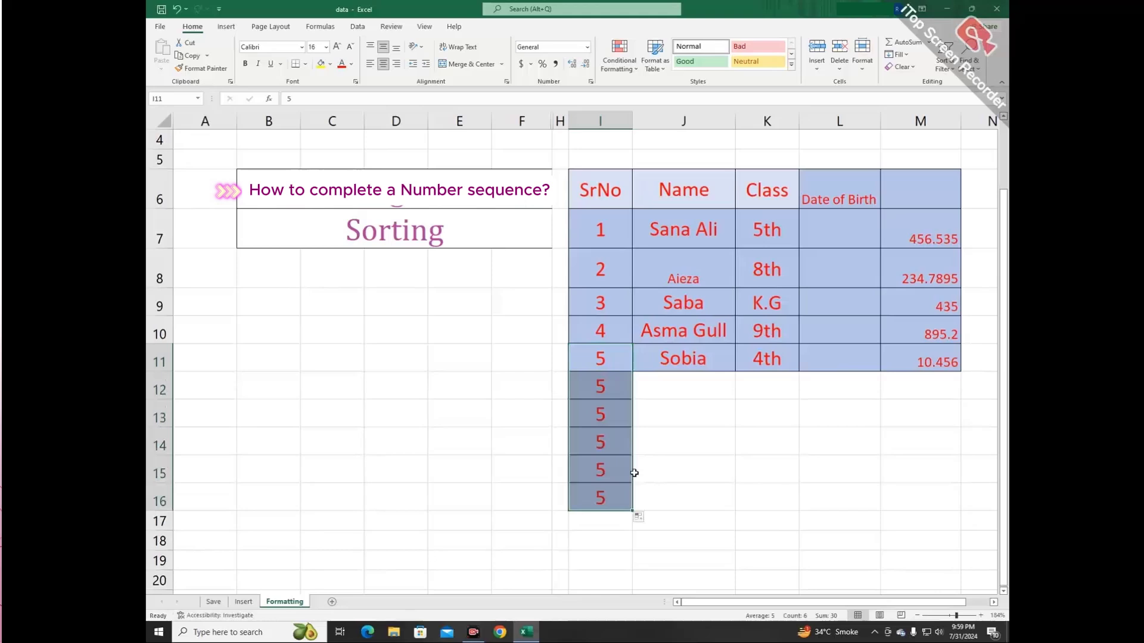
click(642, 517)
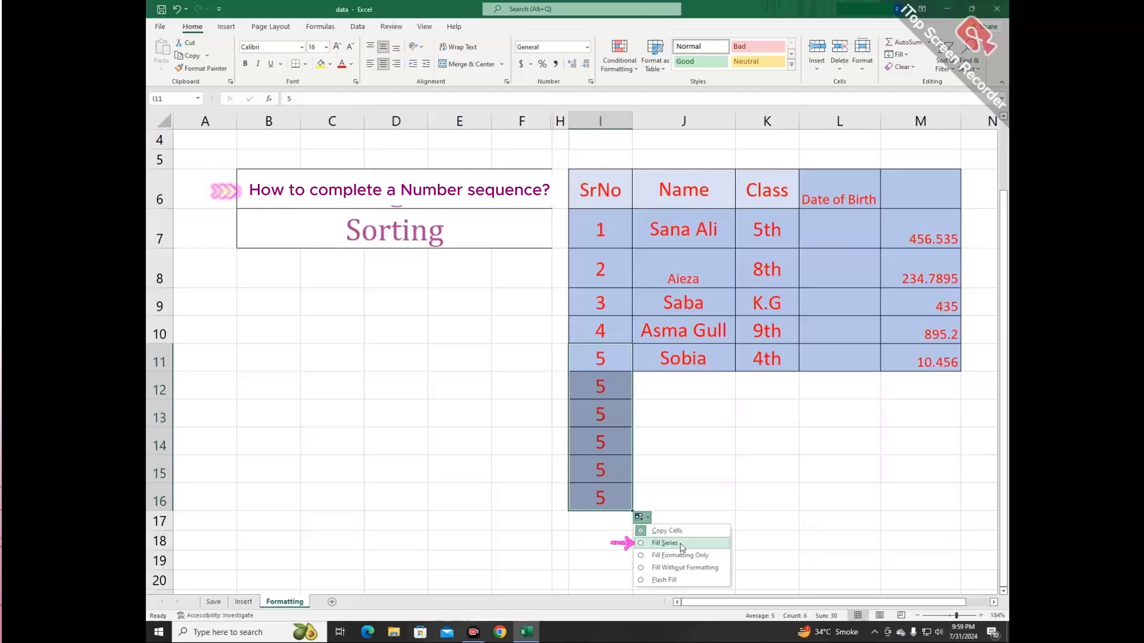
click(681, 543)
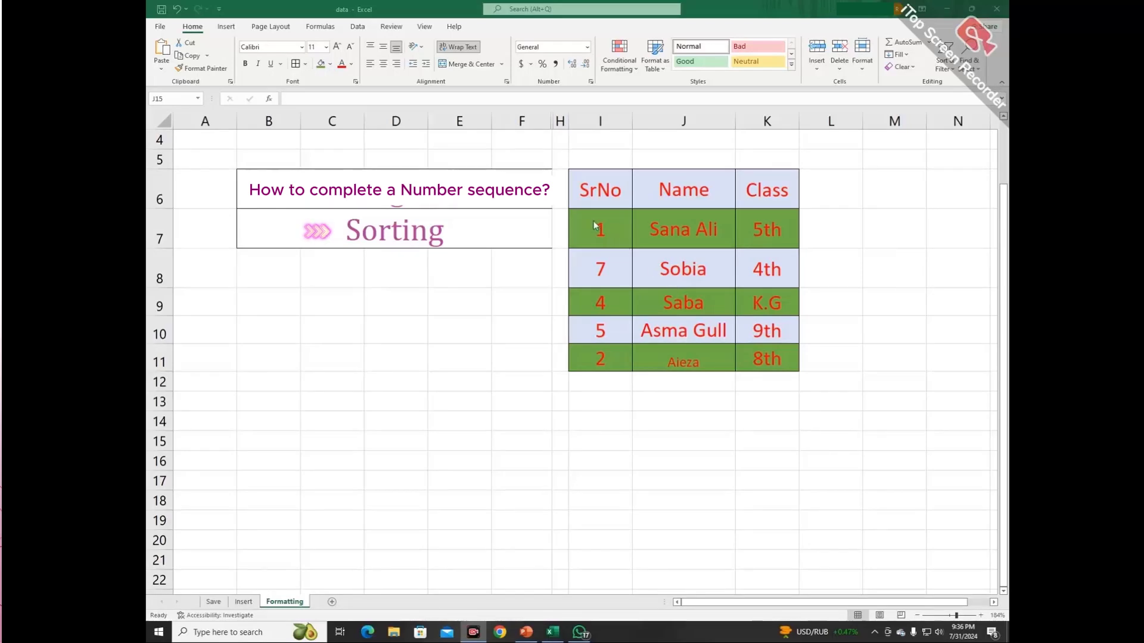
- Sort the SrNo values in I7:I11 from smallest to largest
drag(594, 225, 603, 358)
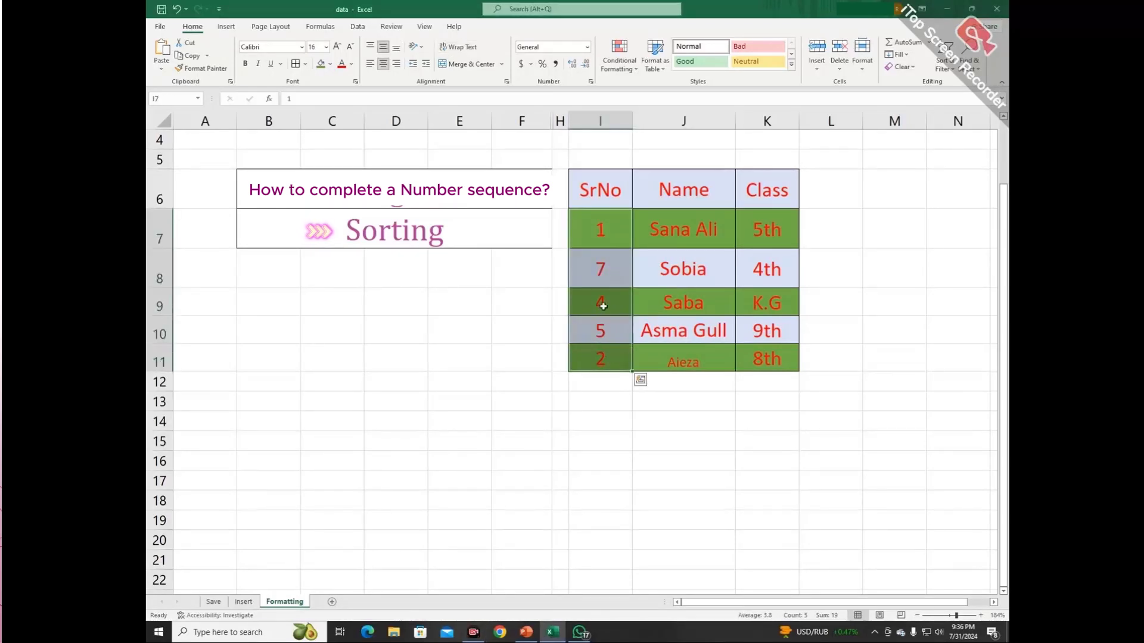
right_click(602, 254)
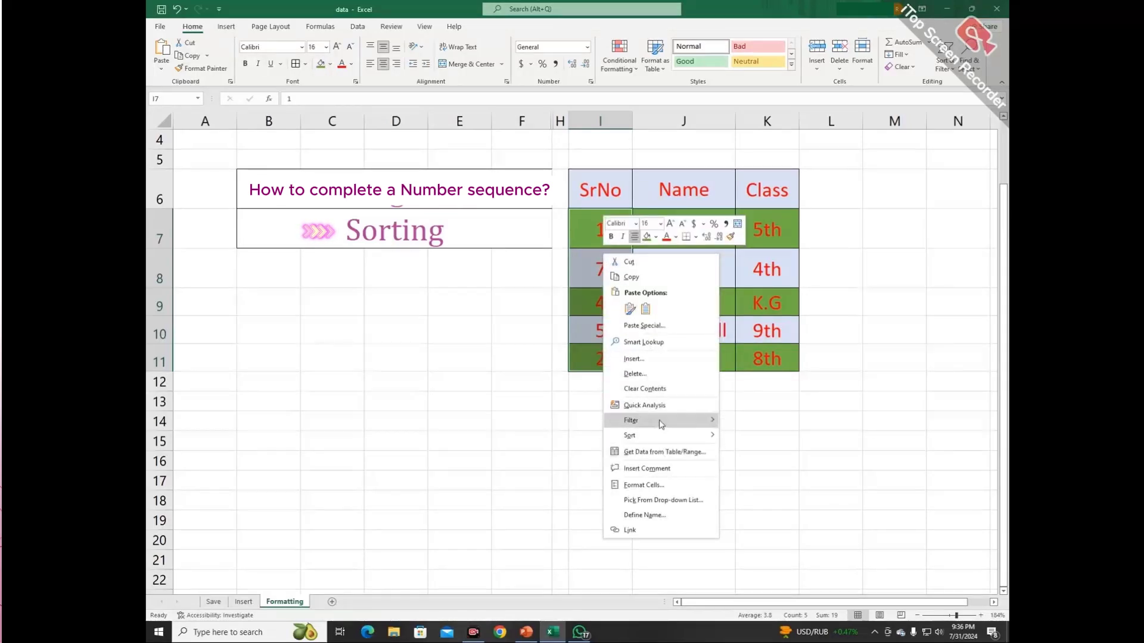
mouse_move(661, 424)
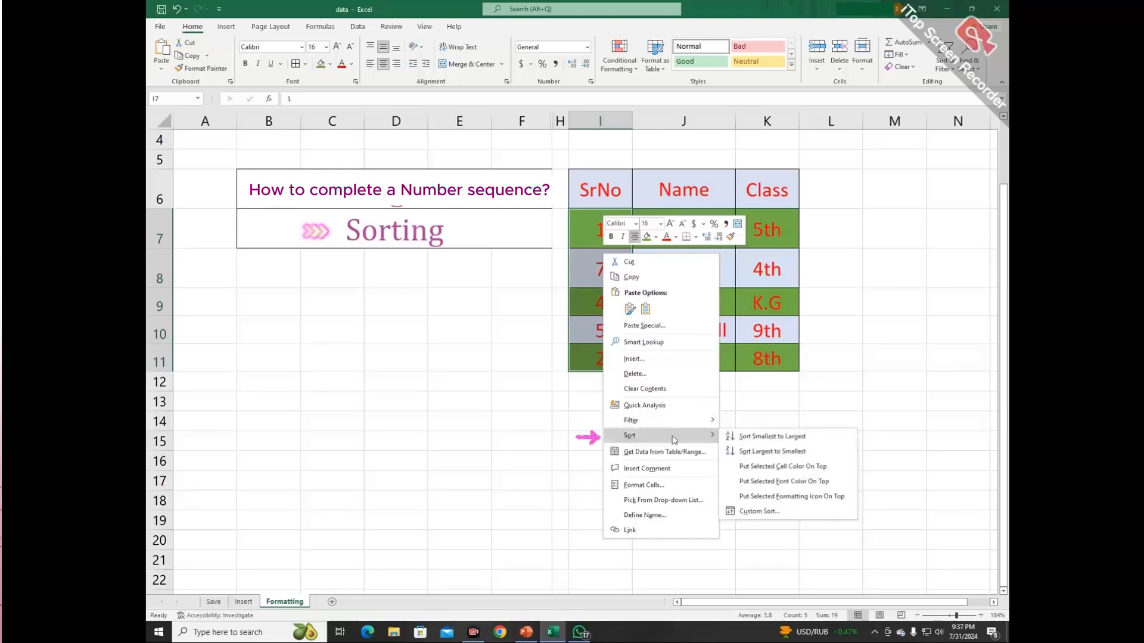
click(776, 439)
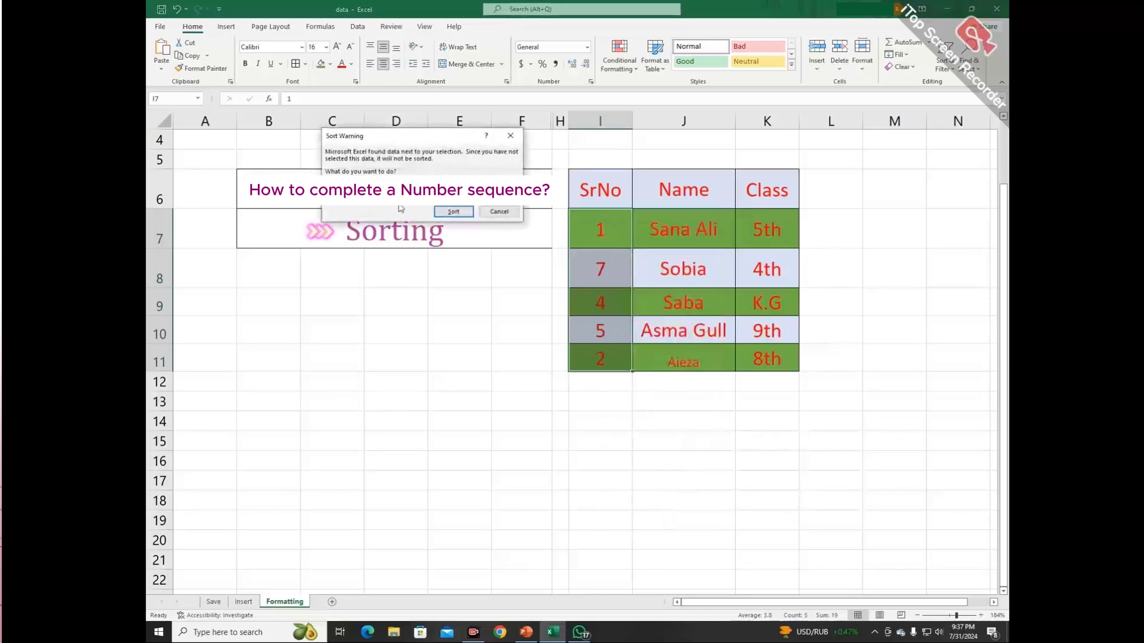
click(454, 212)
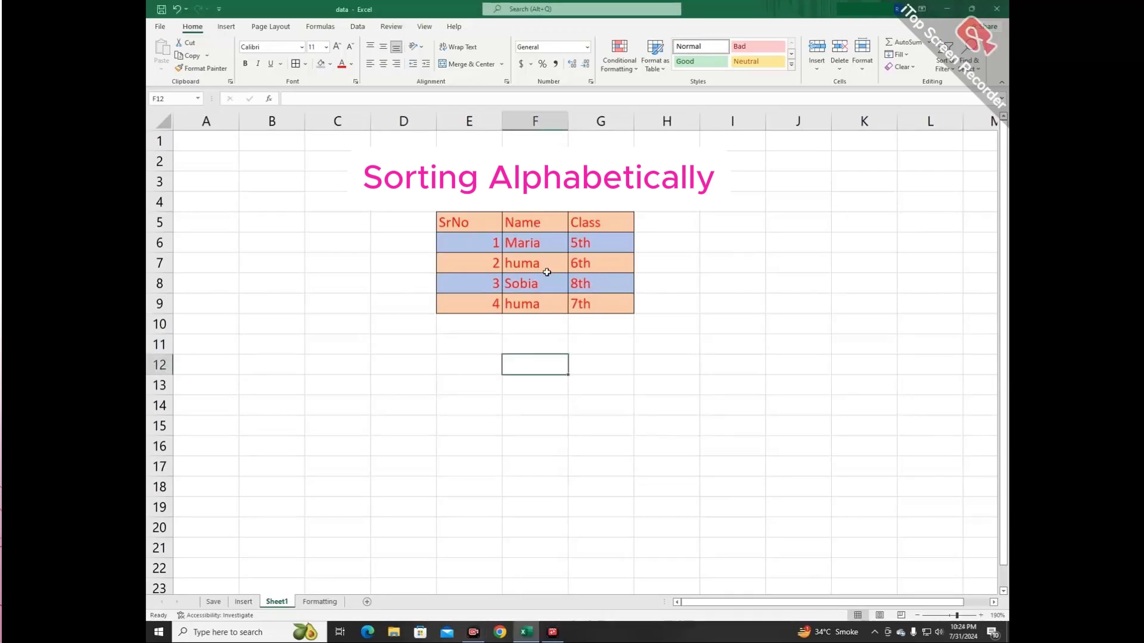
- Sort the Name column F5:F9 on Sheet1 alphabetically from A to Z
drag(545, 223, 552, 301)
right_click(532, 256)
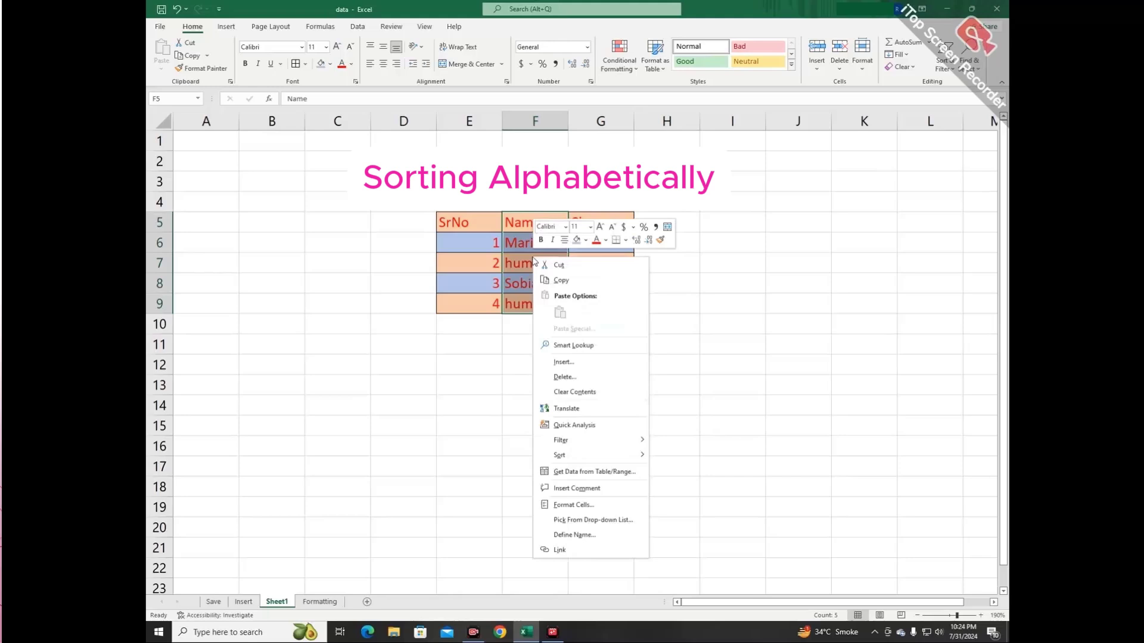
mouse_move(614, 455)
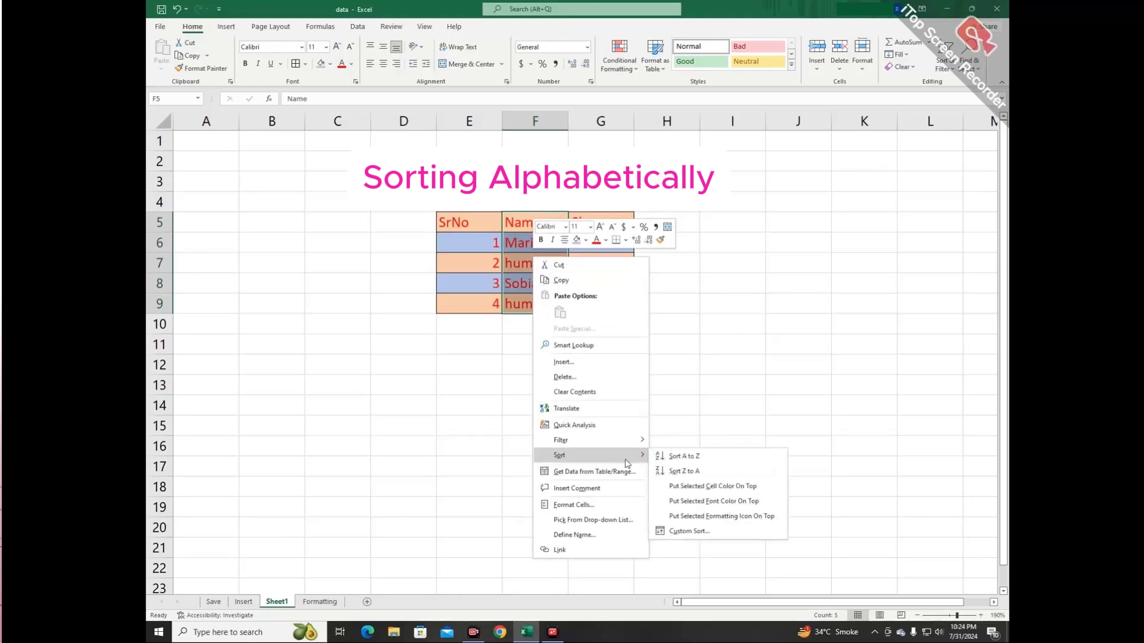
click(685, 456)
click(578, 287)
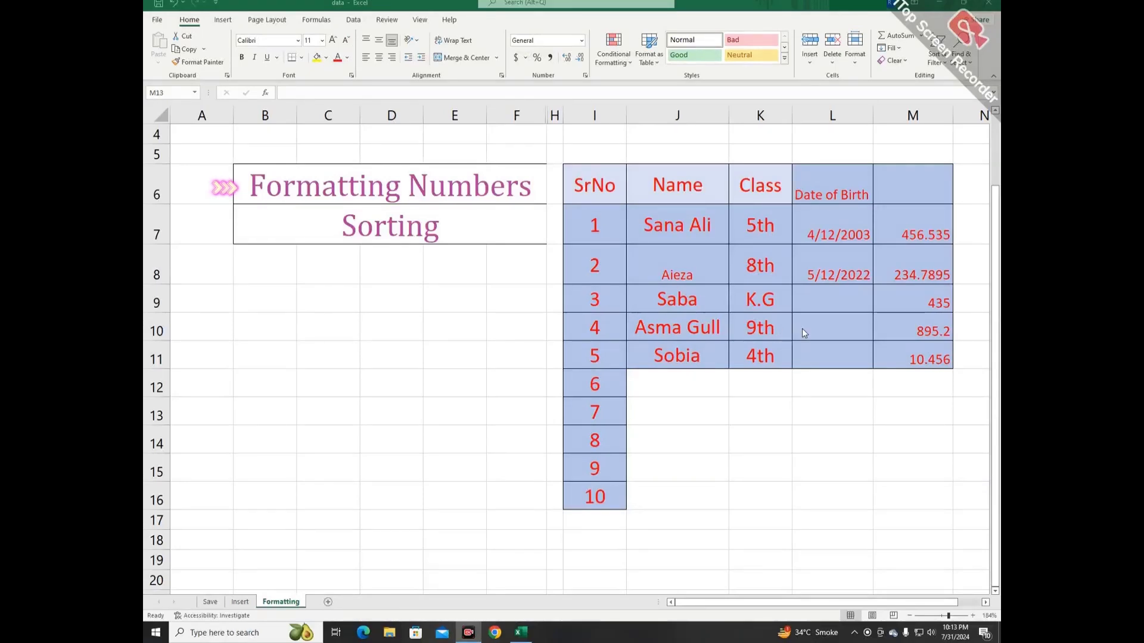
- Format column M of the Formatting sheet as Number with 3 decimal places and negative numbers in red without a minus sign
click(915, 115)
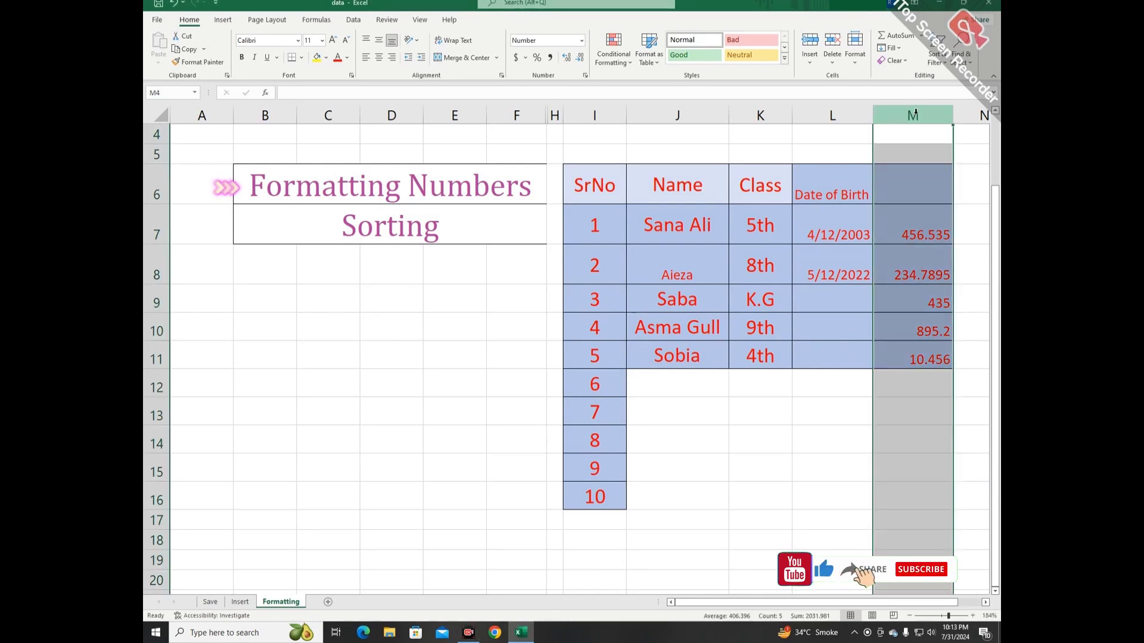
click(584, 76)
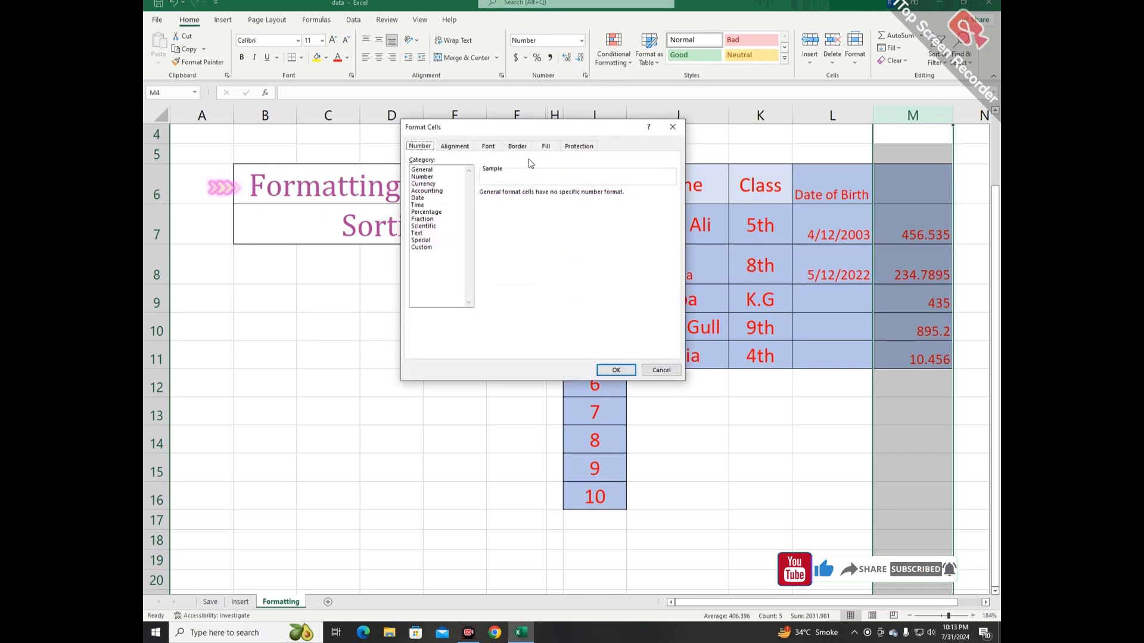
click(441, 177)
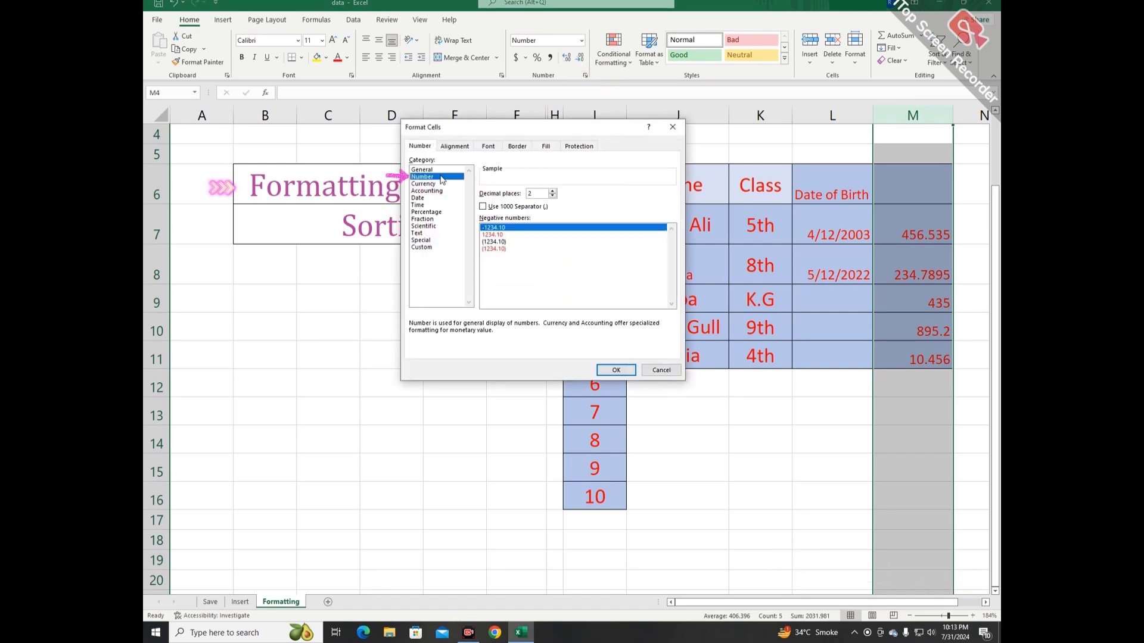
click(553, 190)
click(510, 234)
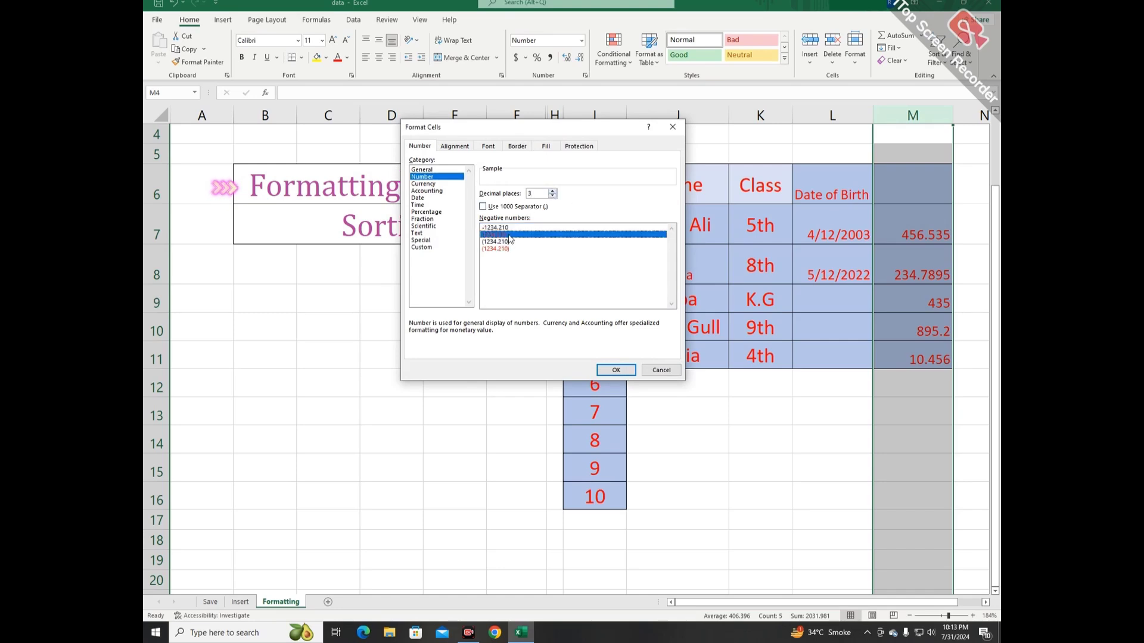
click(617, 370)
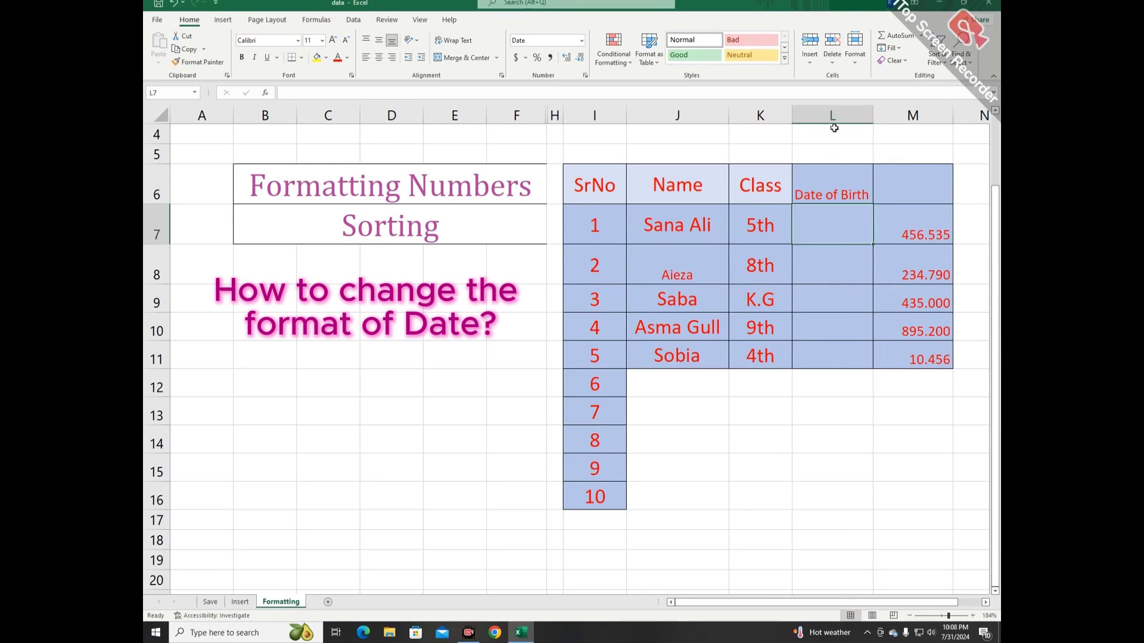
- Format L4:L11 as Date with the type *3/14/2012, and enter the first student's date of birth in L7
drag(835, 129, 846, 364)
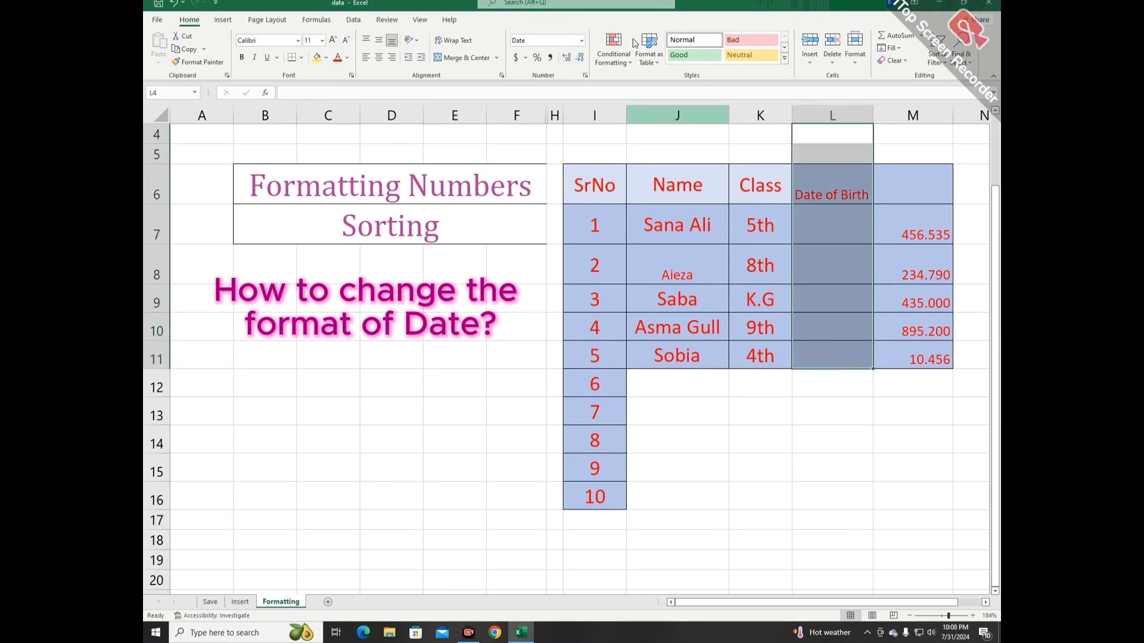
click(585, 76)
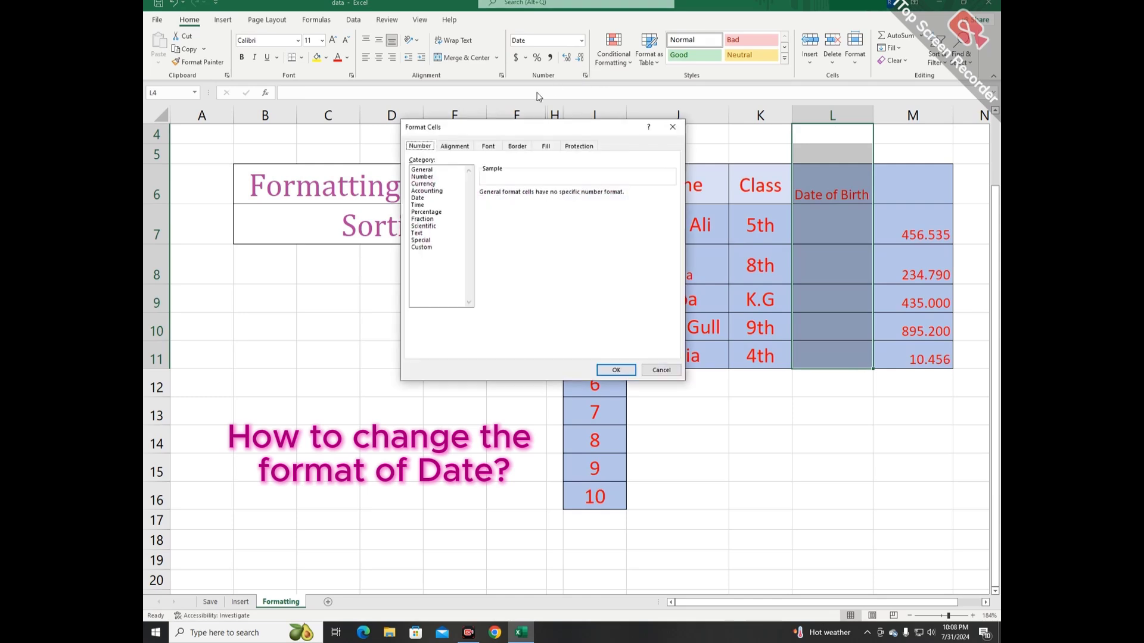
click(425, 198)
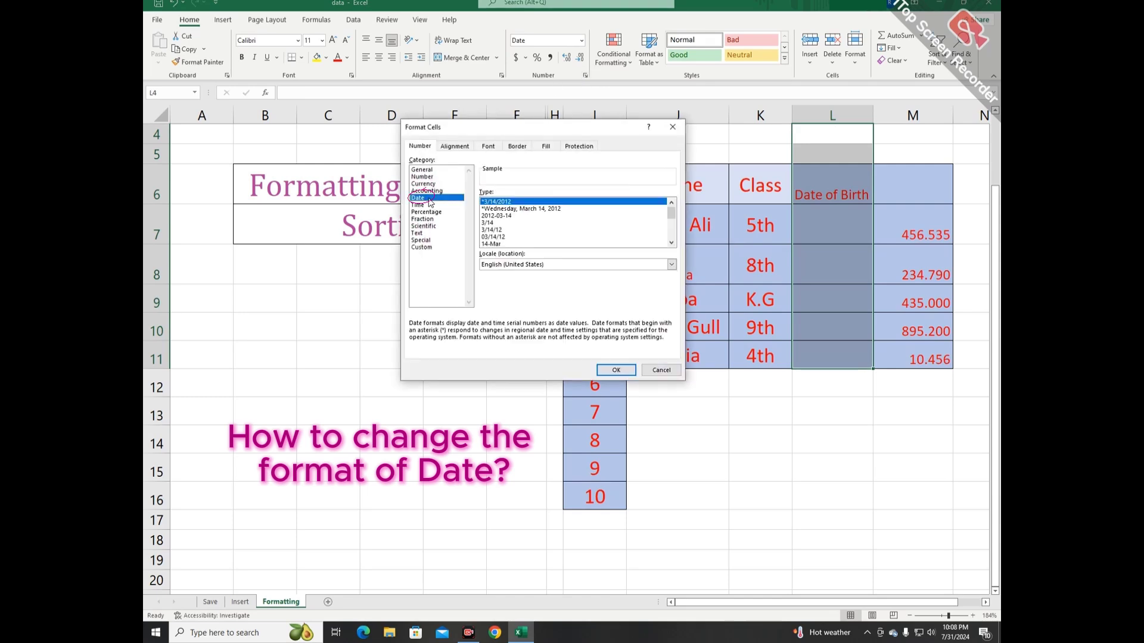
click(512, 216)
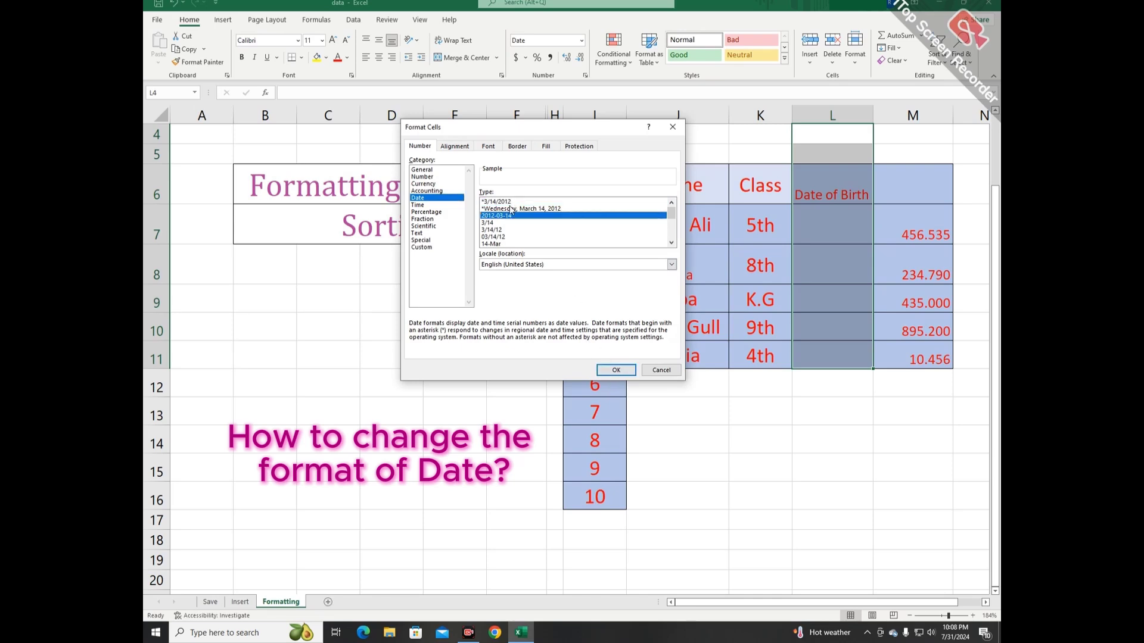
click(511, 202)
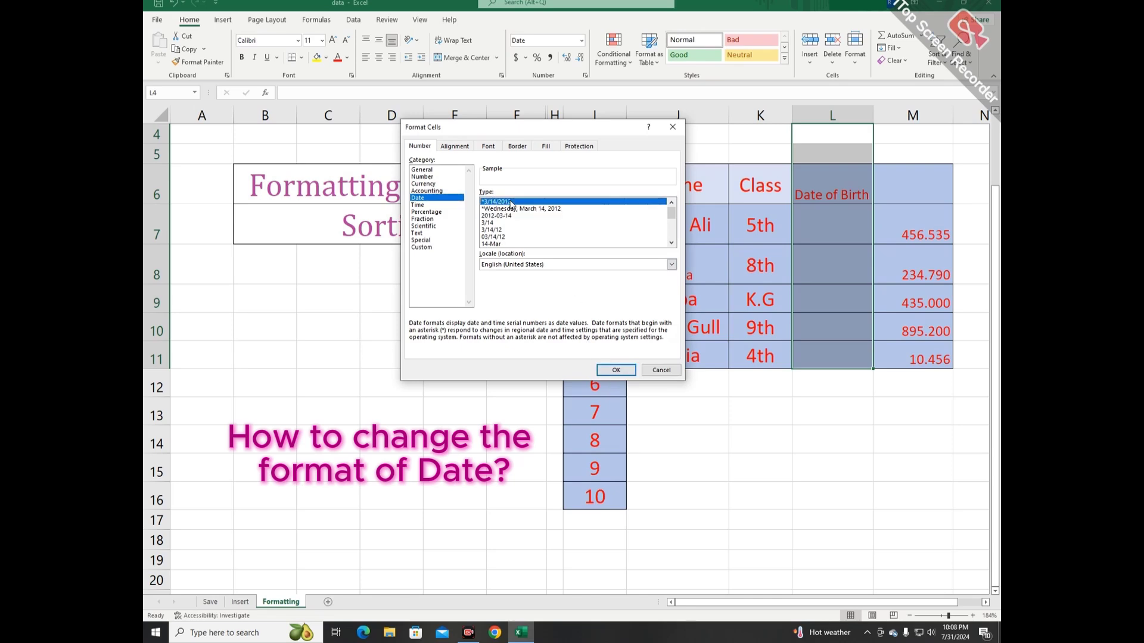
click(617, 370)
click(840, 217)
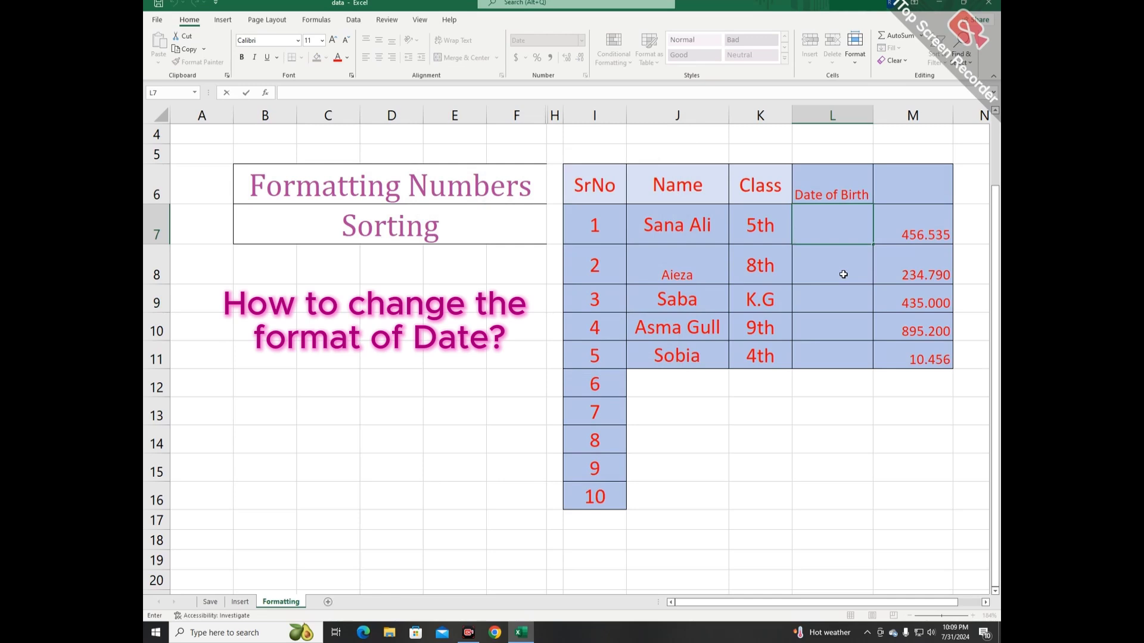
text(04-12-2003)
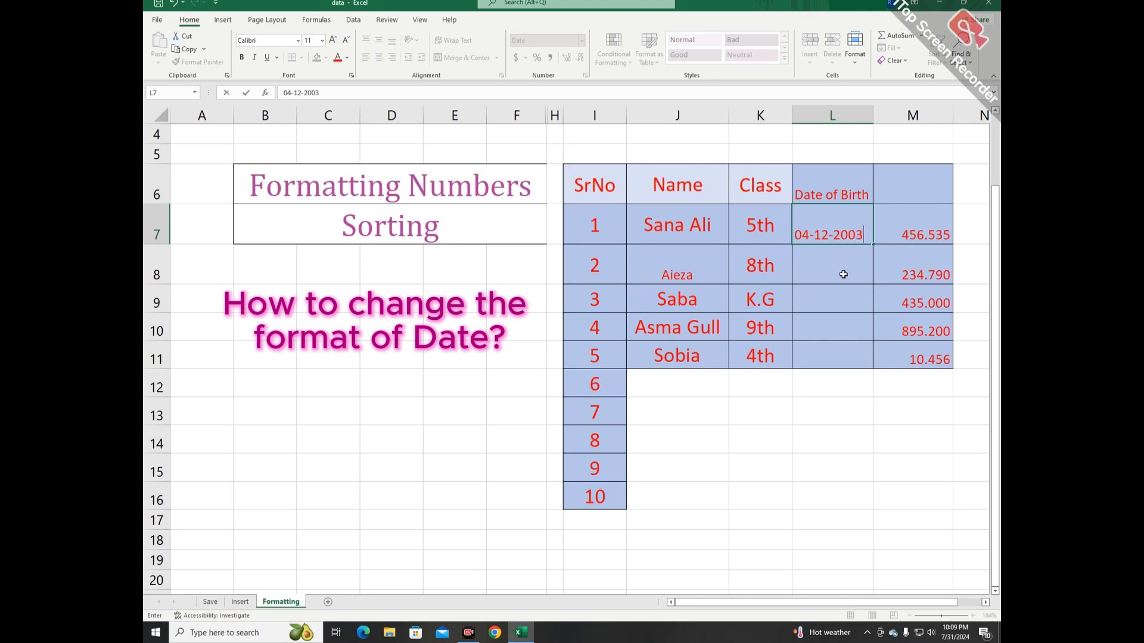
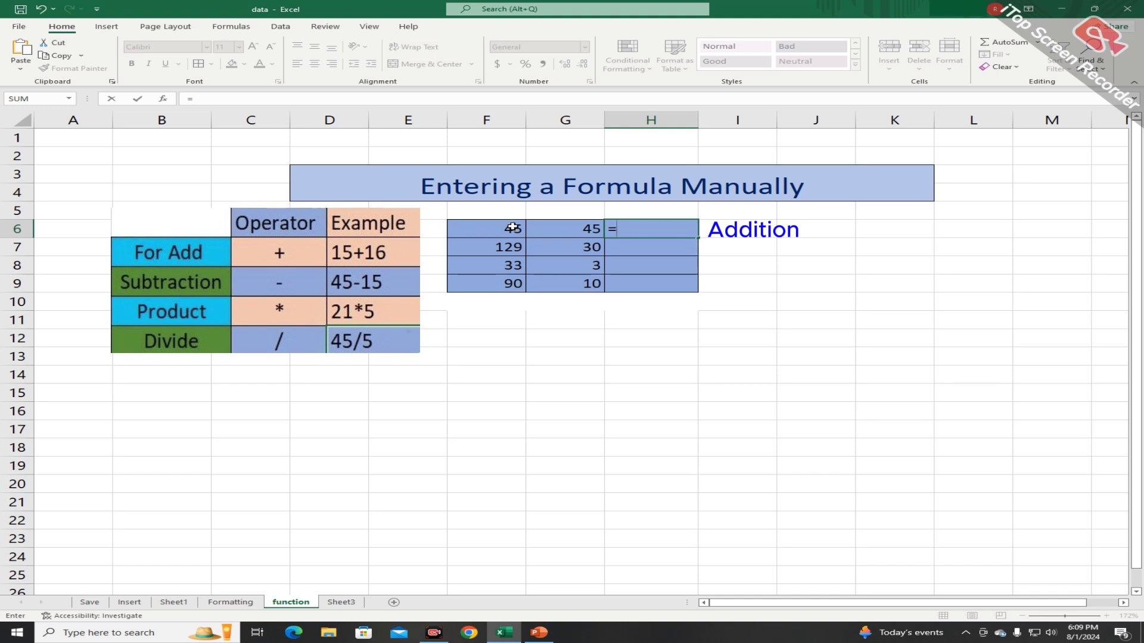
- Add the two numbers of row 6 on the function sheet with the formula =F6+G6 in H6
click(511, 231)
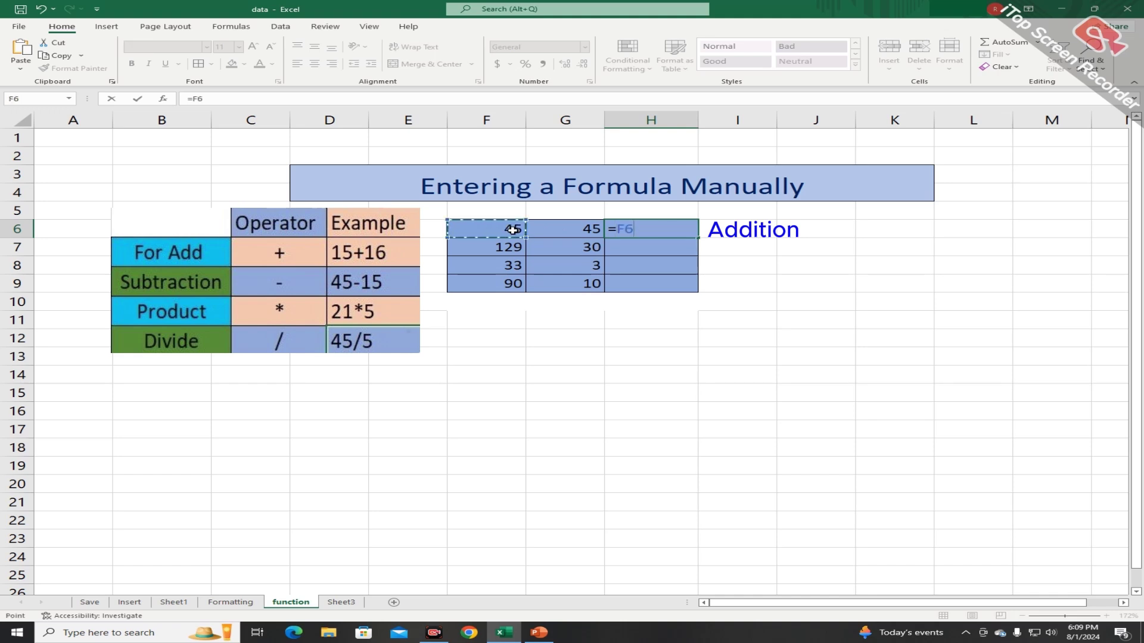
text(+)
click(575, 231)
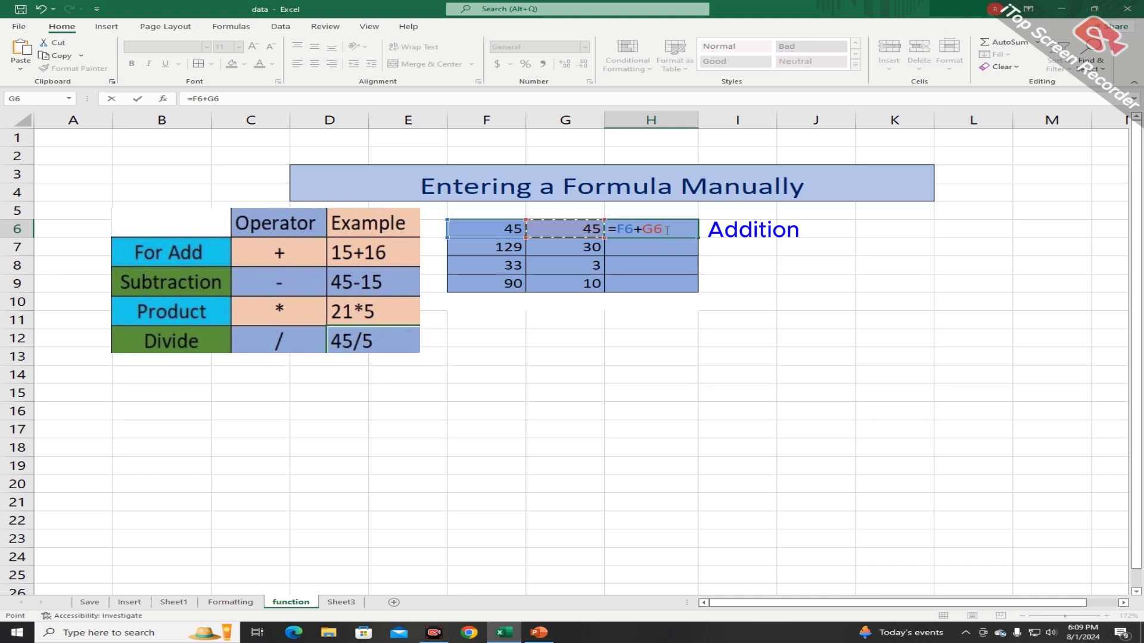
key(Return)
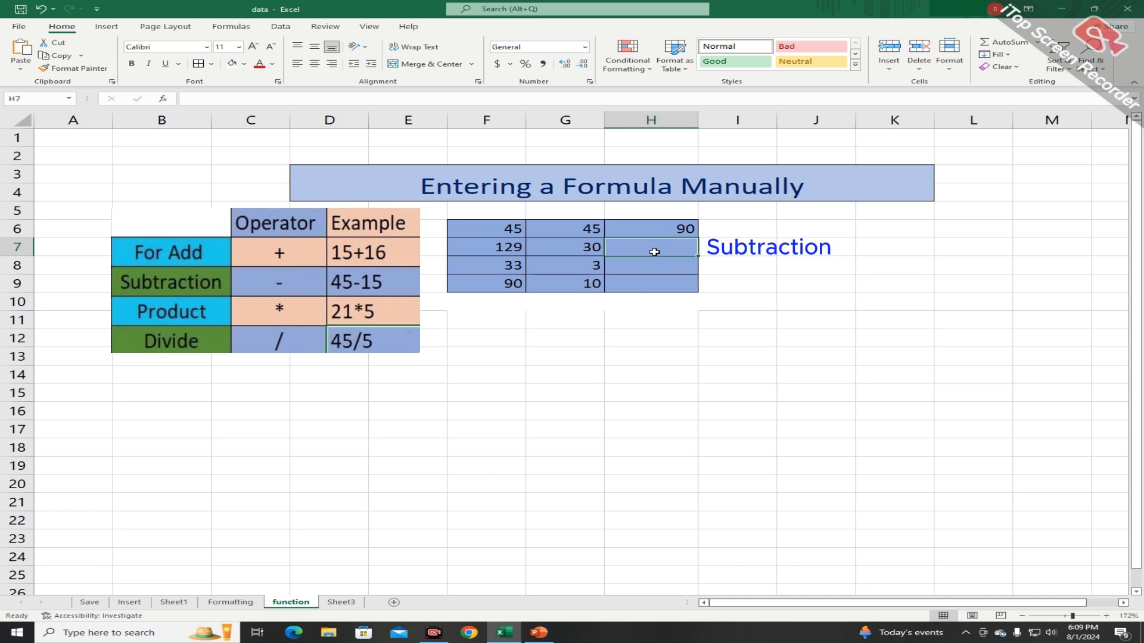
- Subtract the second number from the first in row 7 with the formula =F7-G7 in H7
text(=)
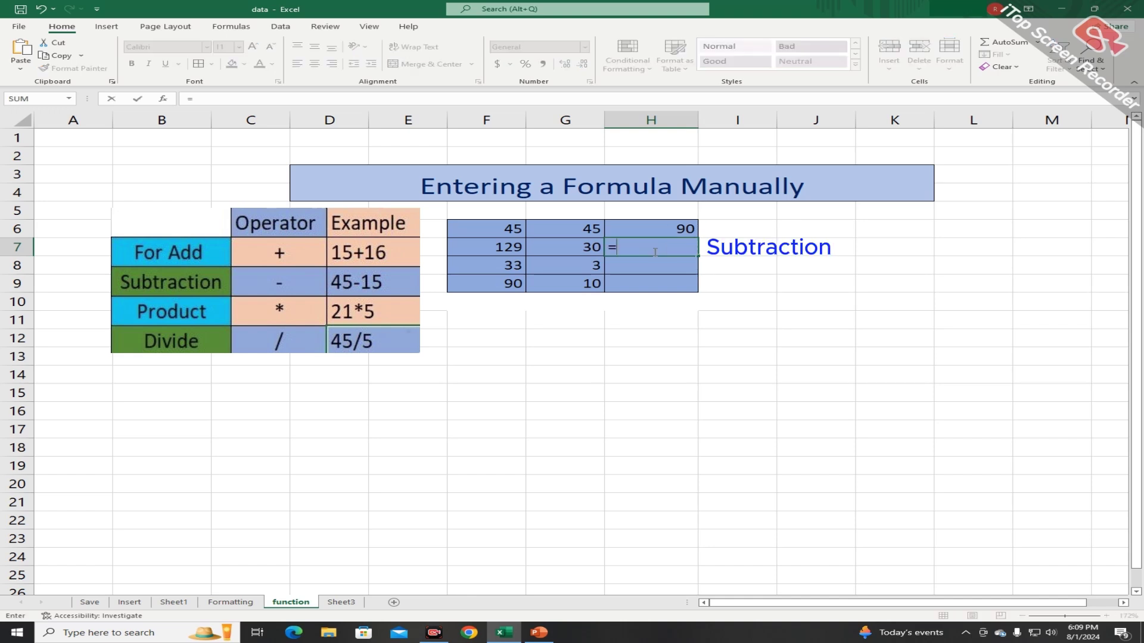
click(502, 250)
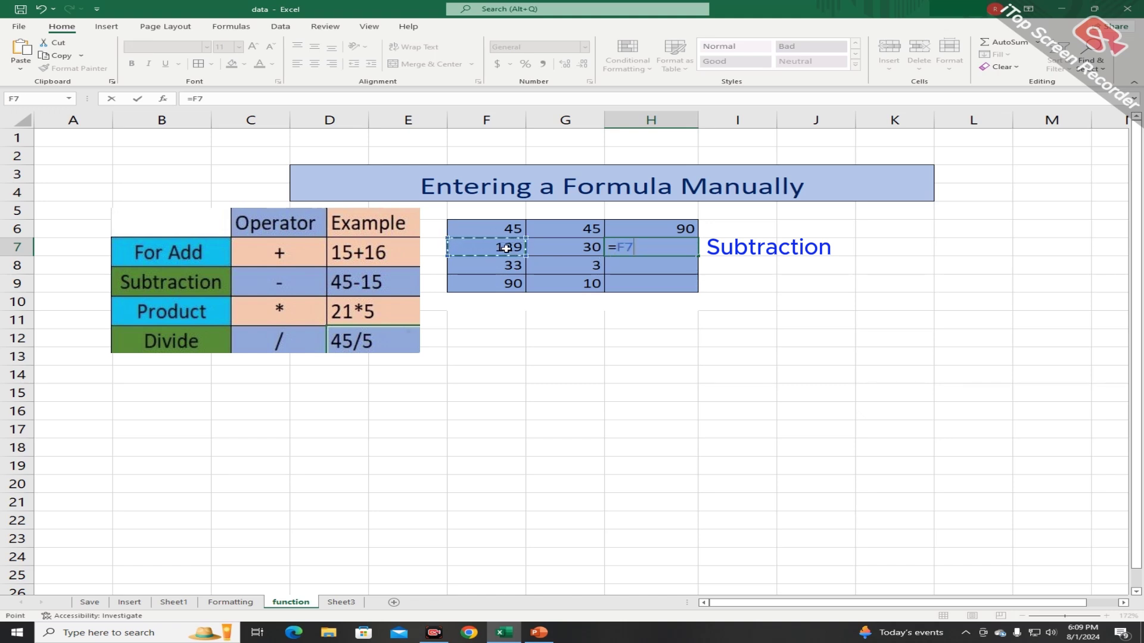
text(-)
click(584, 250)
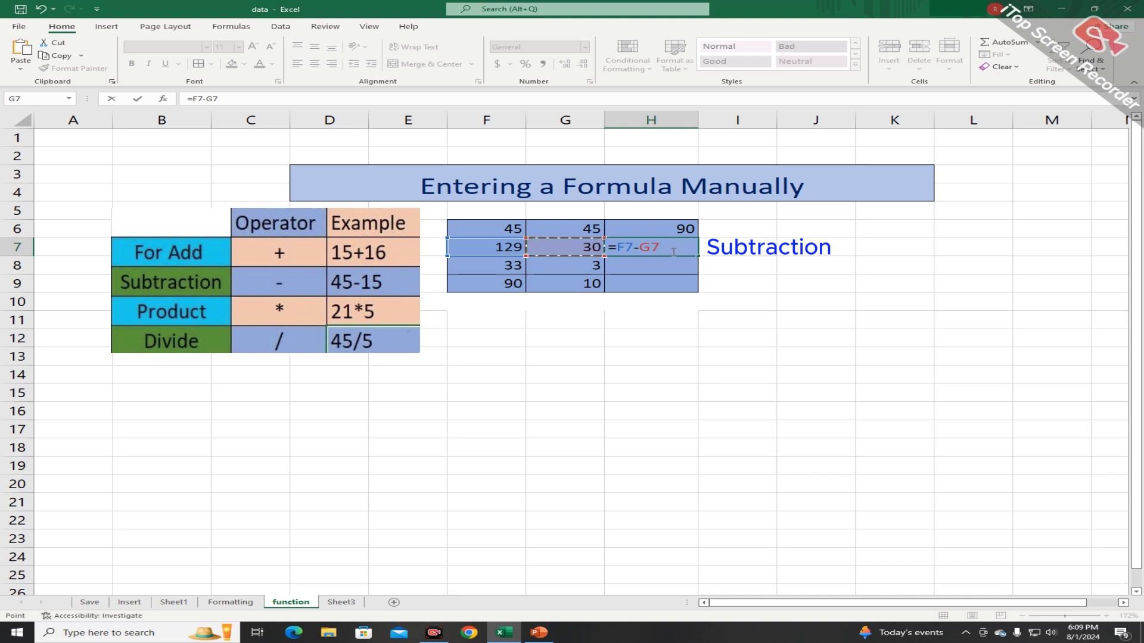
key(Return)
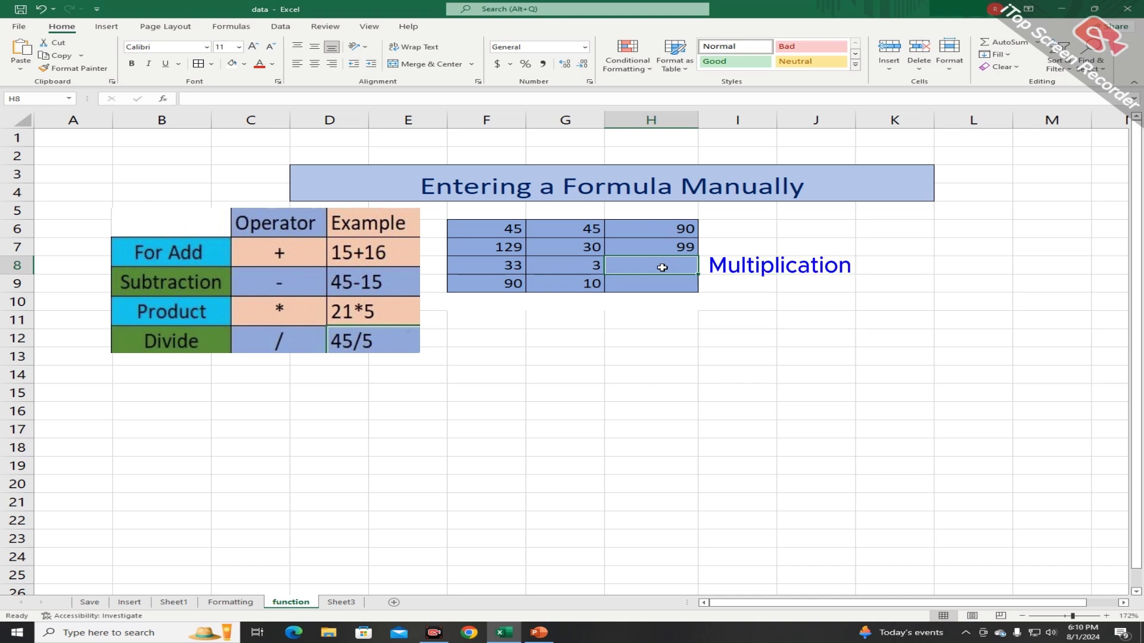
- Multiply the two numbers of row 8 with the formula =F8*G8 in H8
text(=)
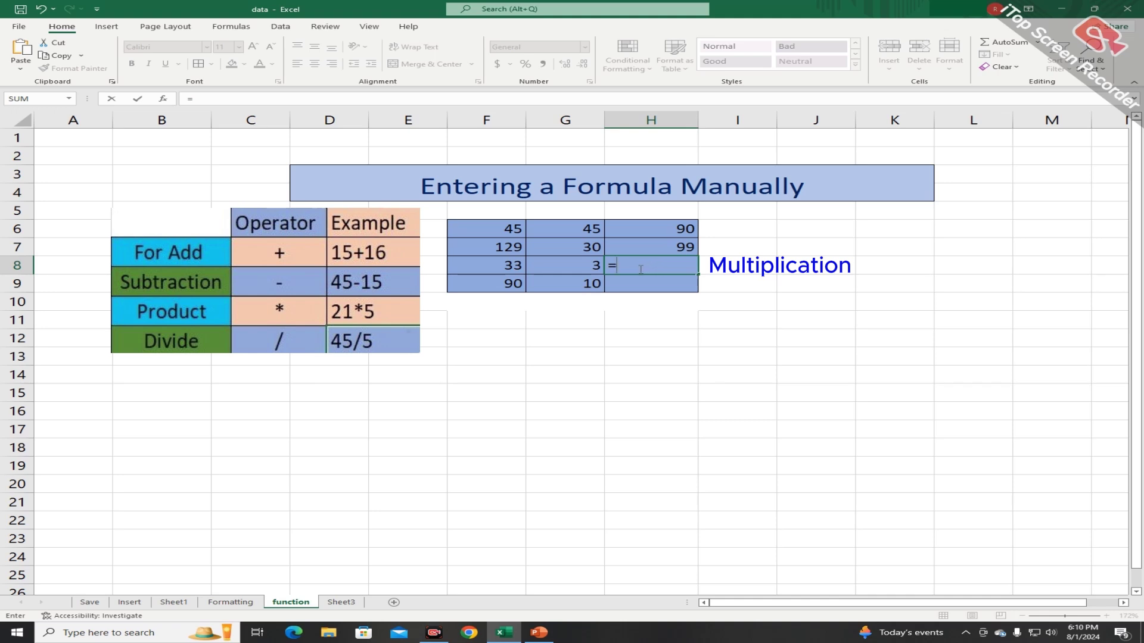
click(513, 266)
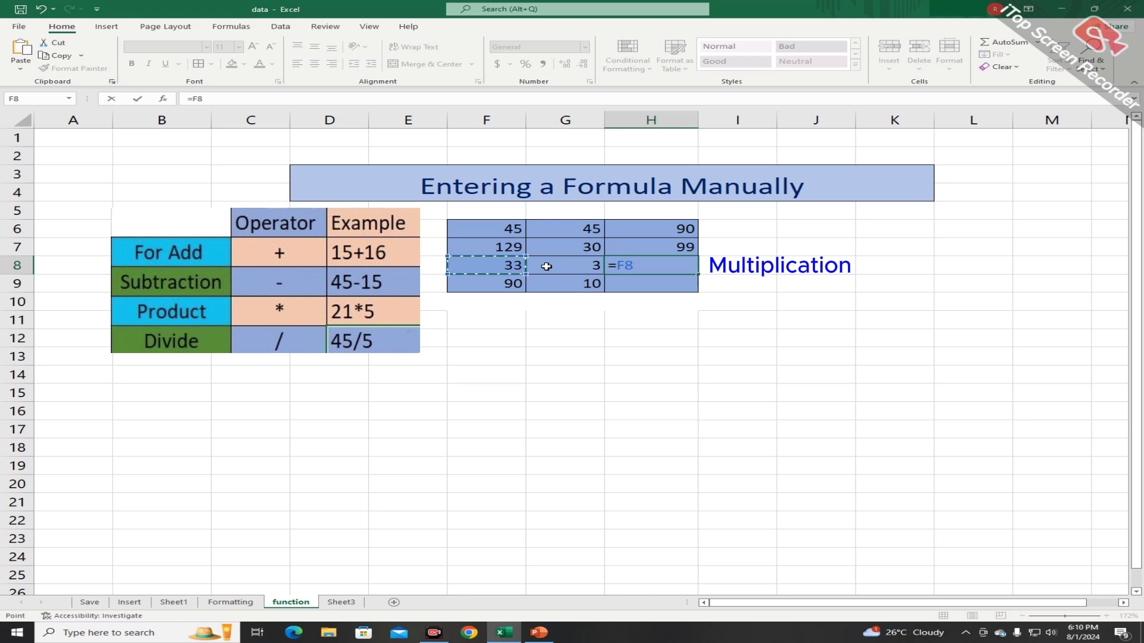
text(*)
click(578, 272)
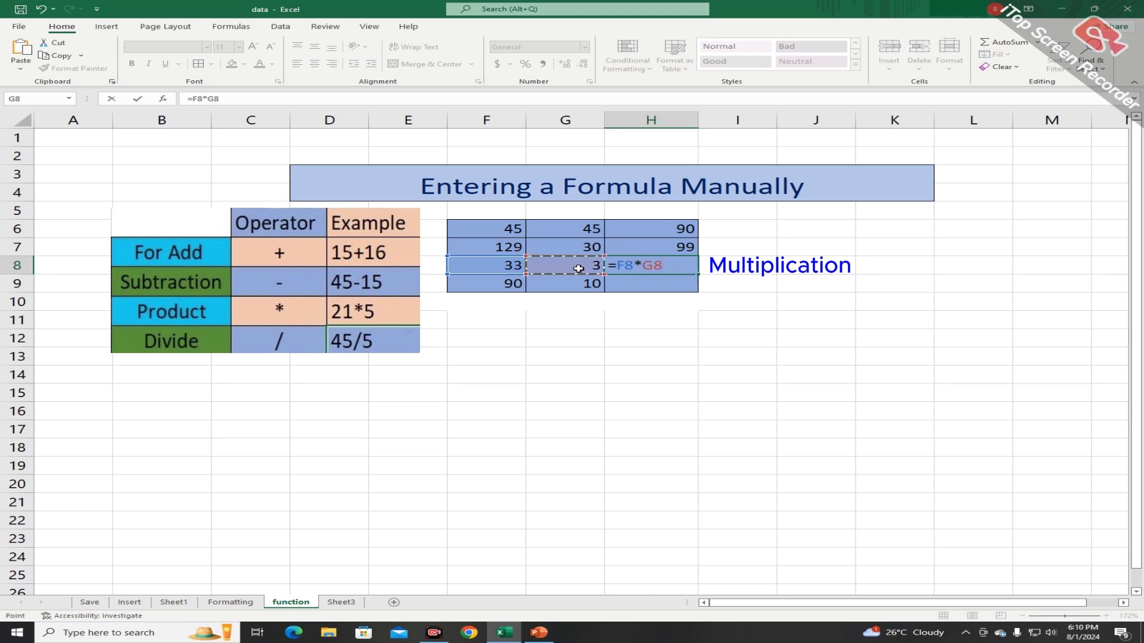
key(Return)
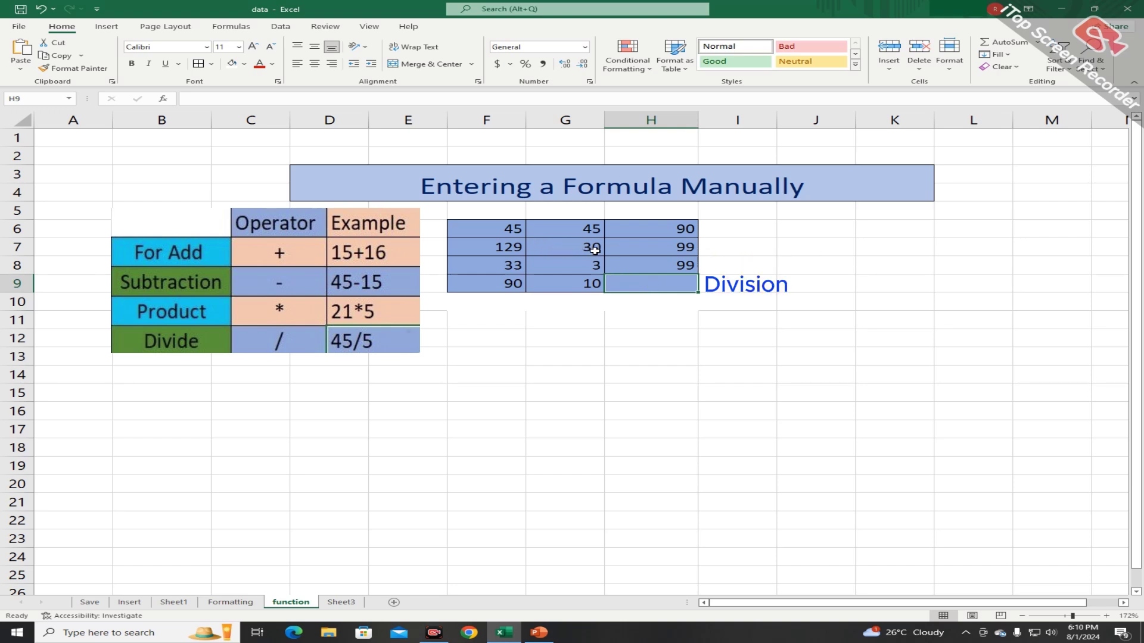
- Divide the first number of row 9 by the second with the formula =F9/G9 in H9
text(=)
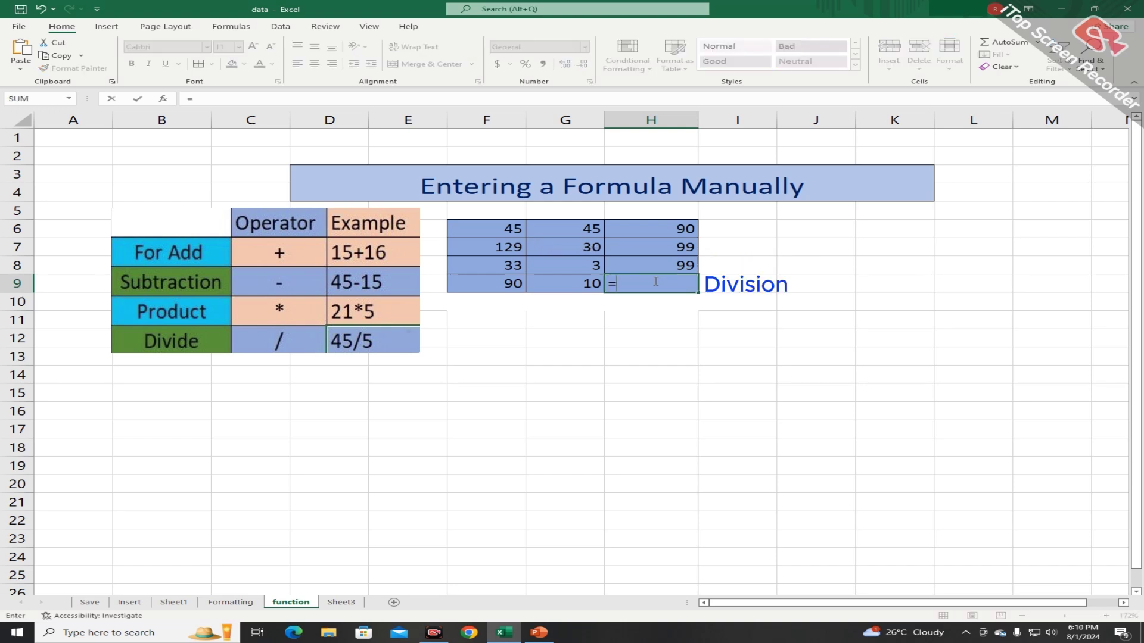
click(507, 285)
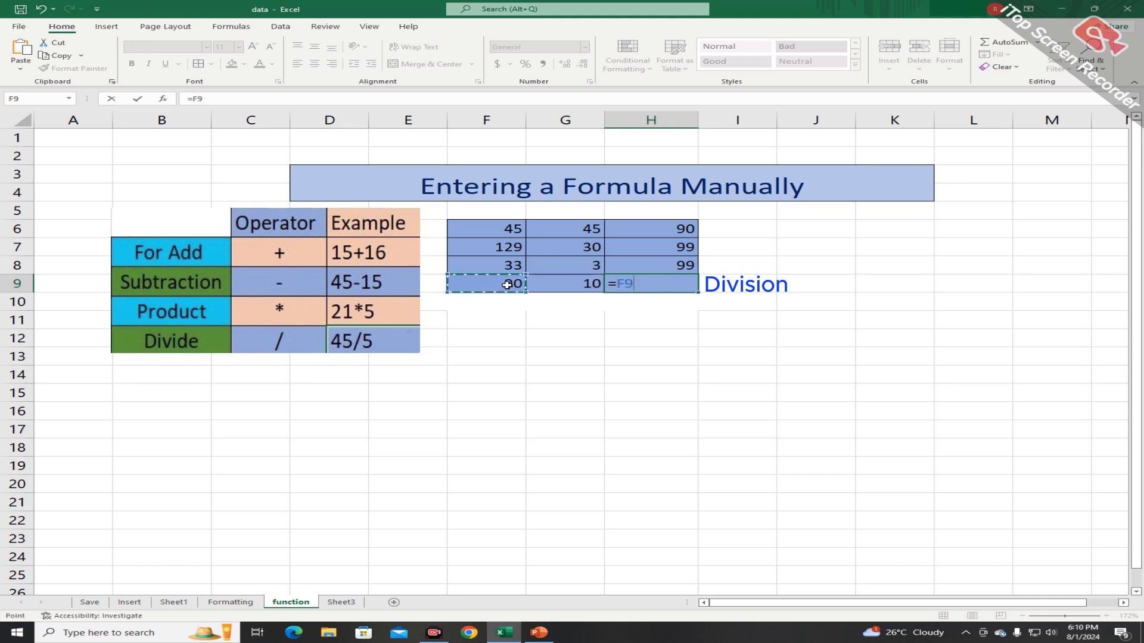
text(/)
click(558, 284)
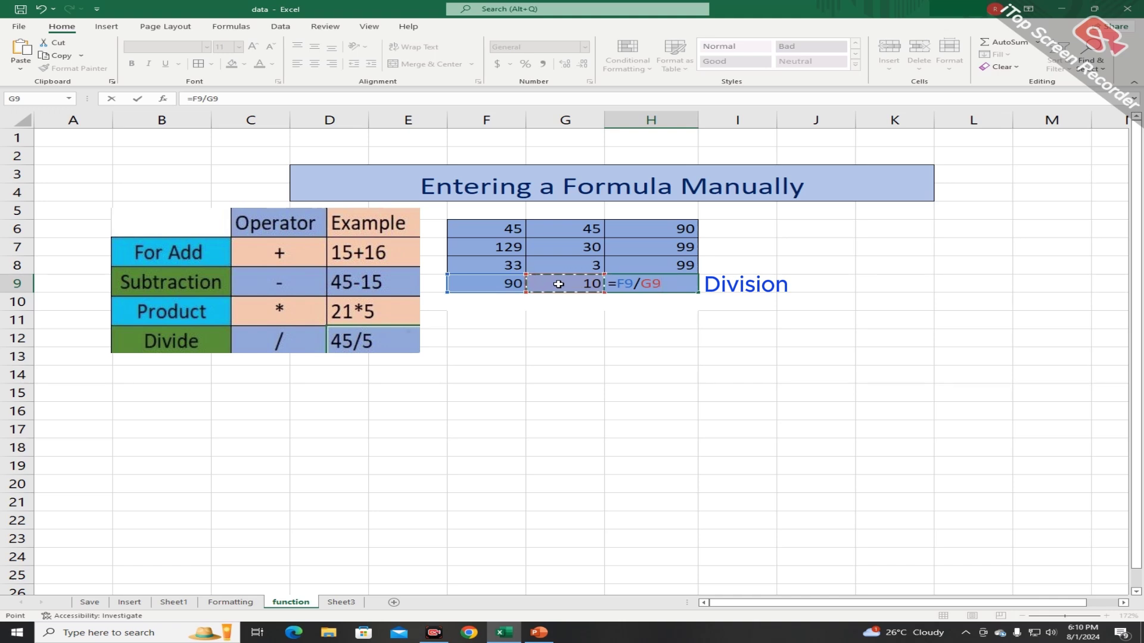
key(Return)
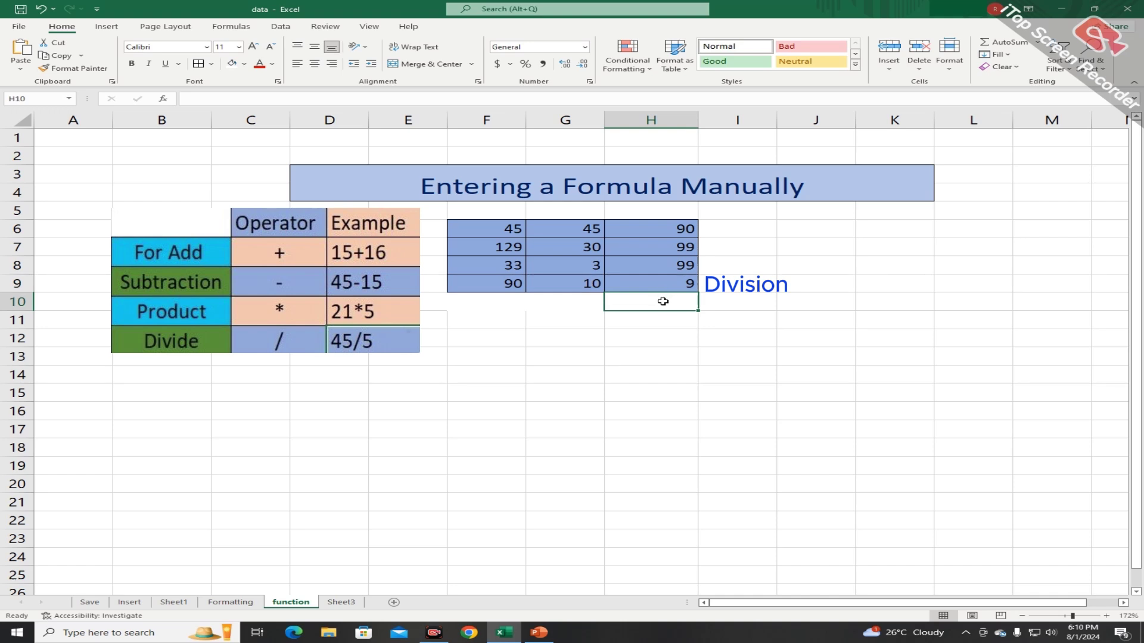